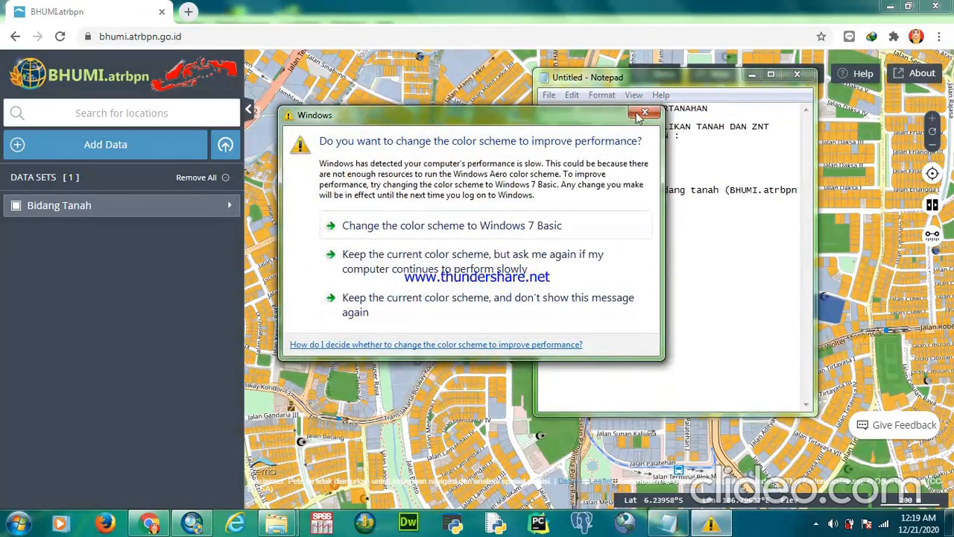
Step: Dismiss the Windows color scheme prompt and minimize the Notepad notes so the BHUMI map is in front
{"action": "left_click", "coordinate": [645, 113]}
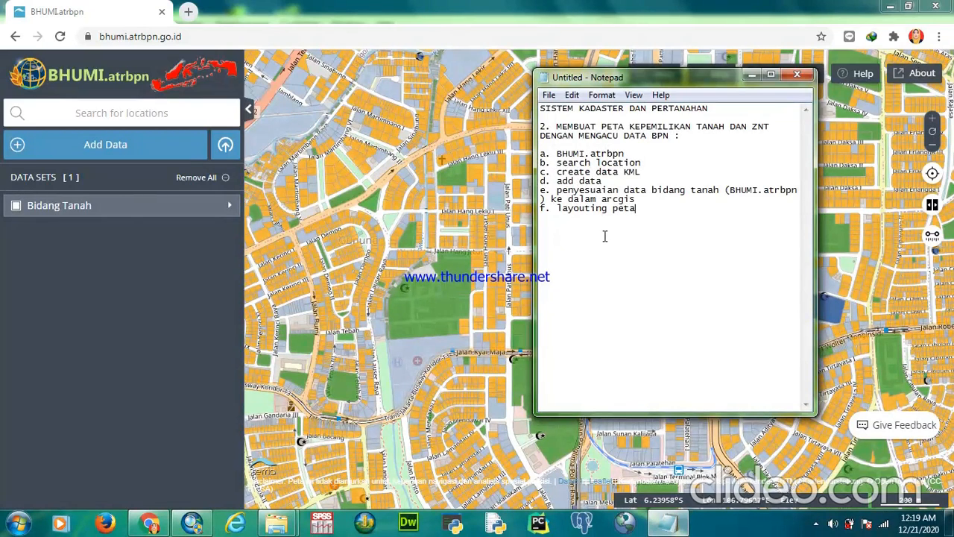
{"action": "left_click", "coordinate": [751, 77]}
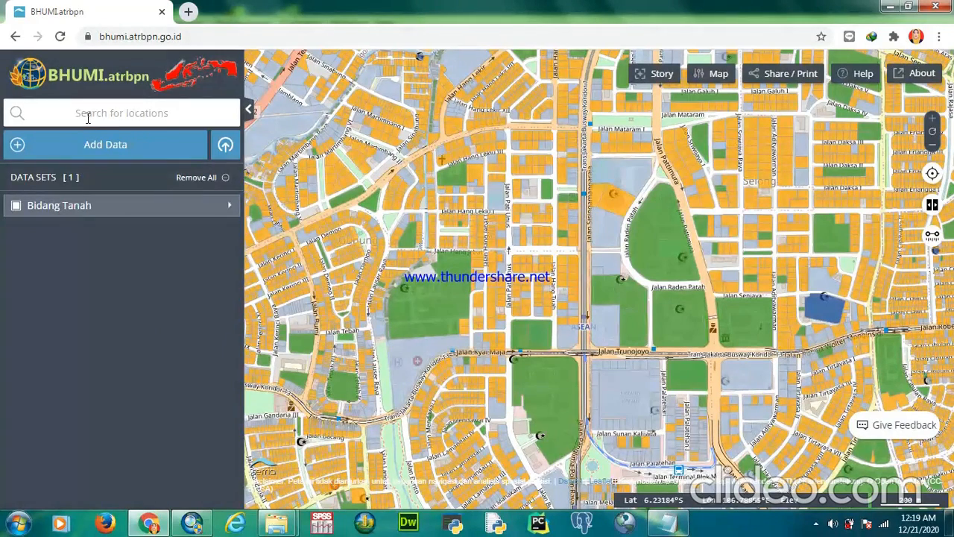
{"action": "left_click", "coordinate": [666, 524]}
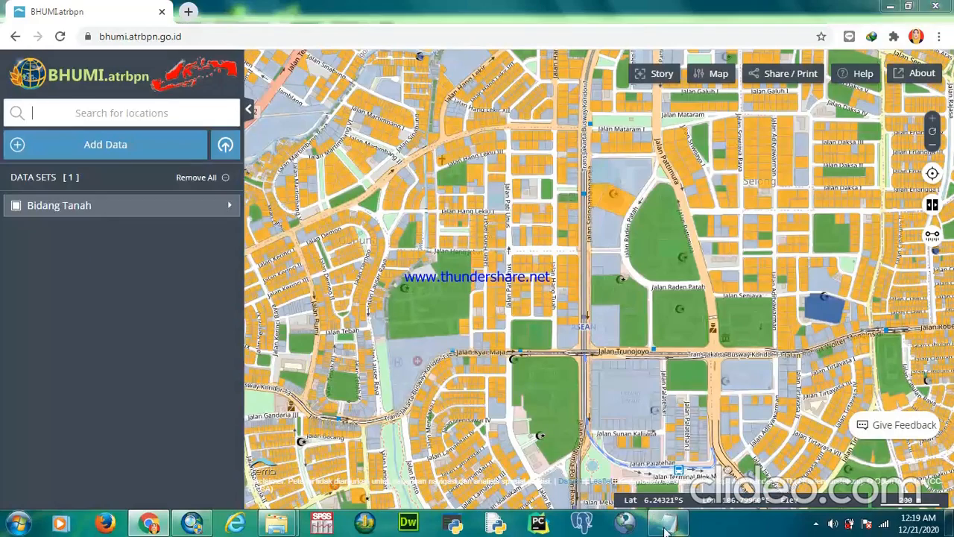
{"action": "left_click", "coordinate": [666, 525]}
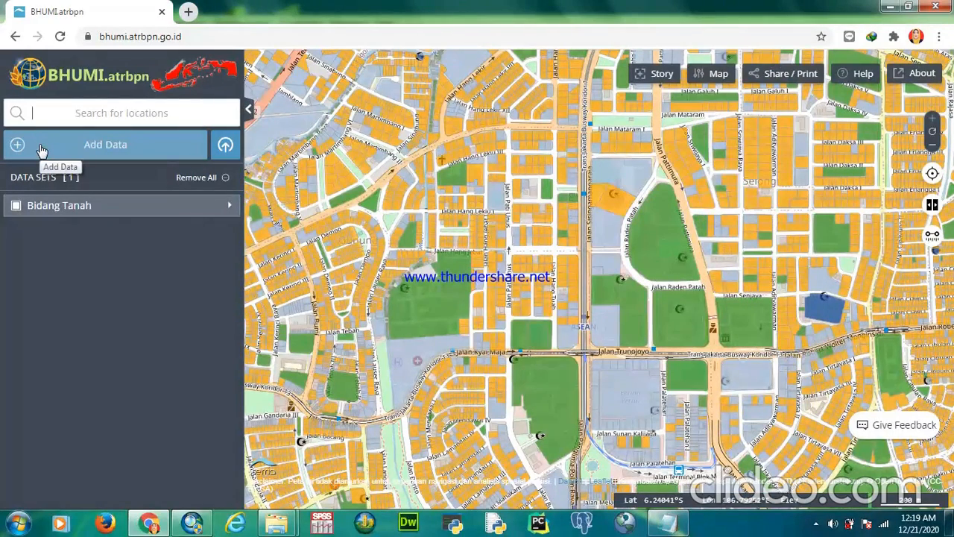
Step: Search locations for "banjarmasin tengah" and go to Kec. Banjarmasin Tengah on the map
{"action": "type", "text": "b"}
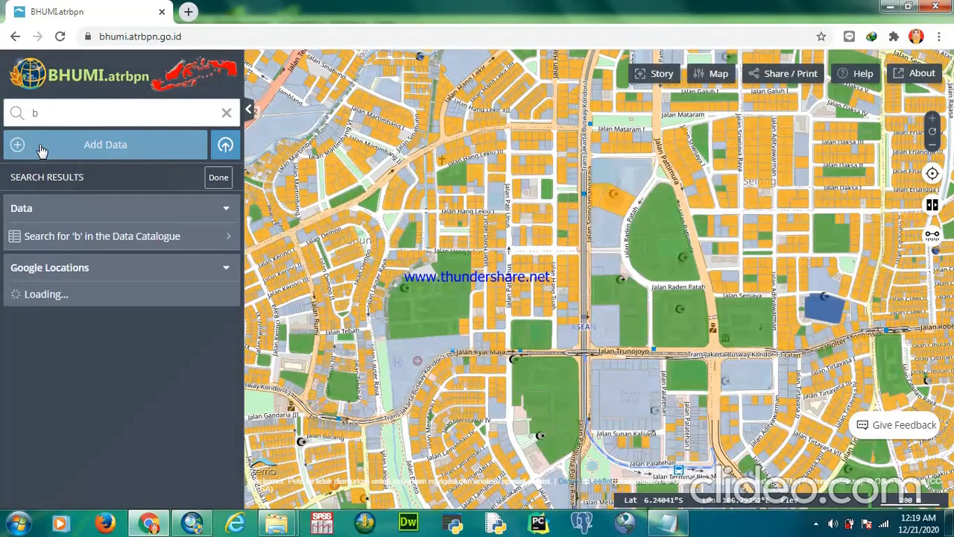
{"action": "type", "text": "anja"}
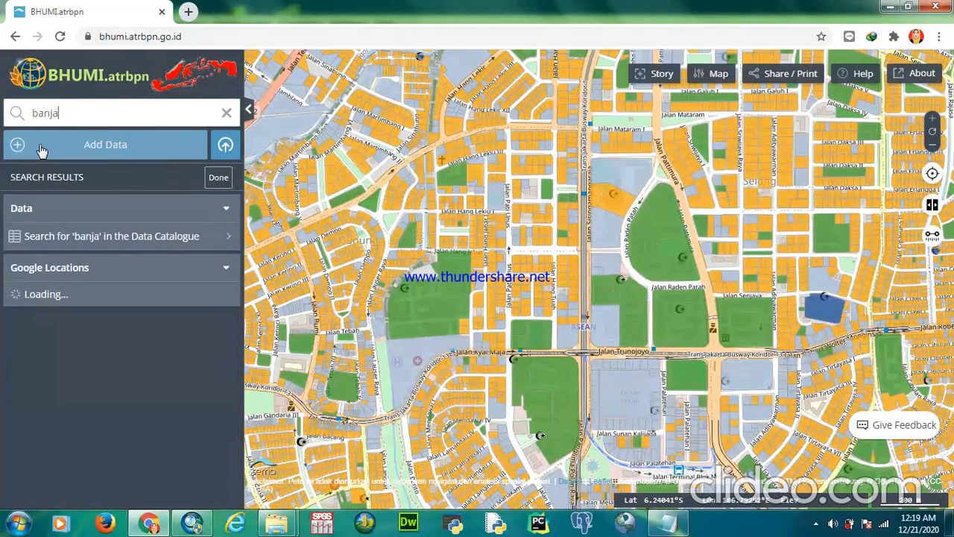
{"action": "type", "text": "rmasi"}
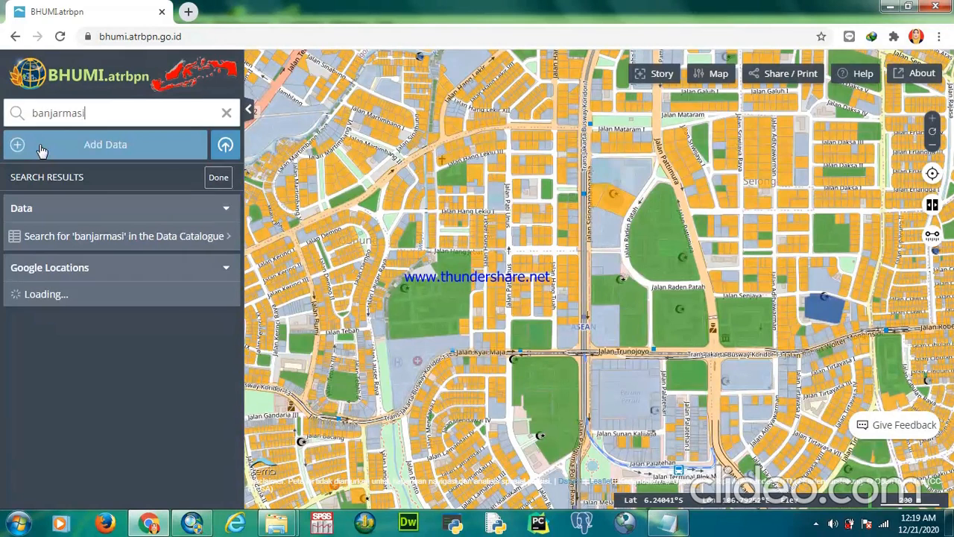
{"action": "type", "text": "n t"}
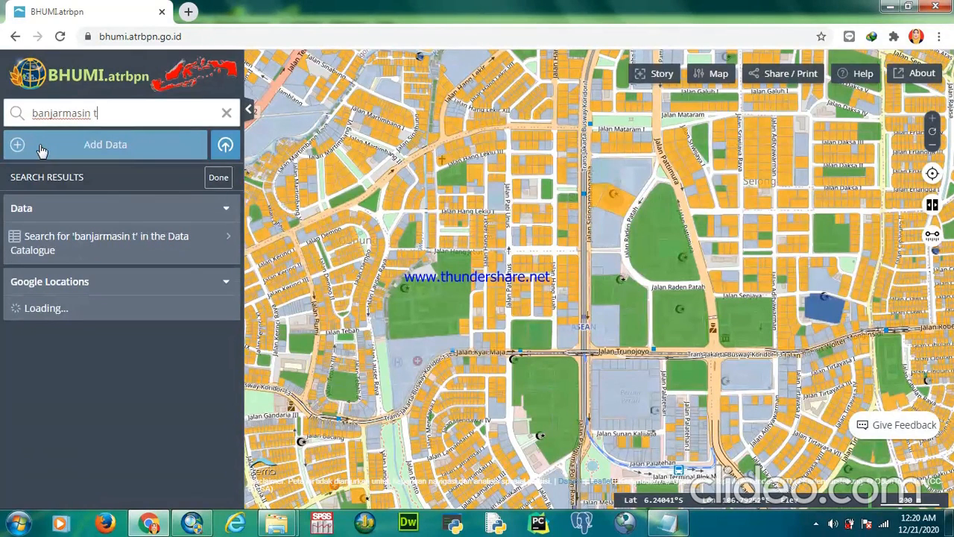
{"action": "type", "text": "engah"}
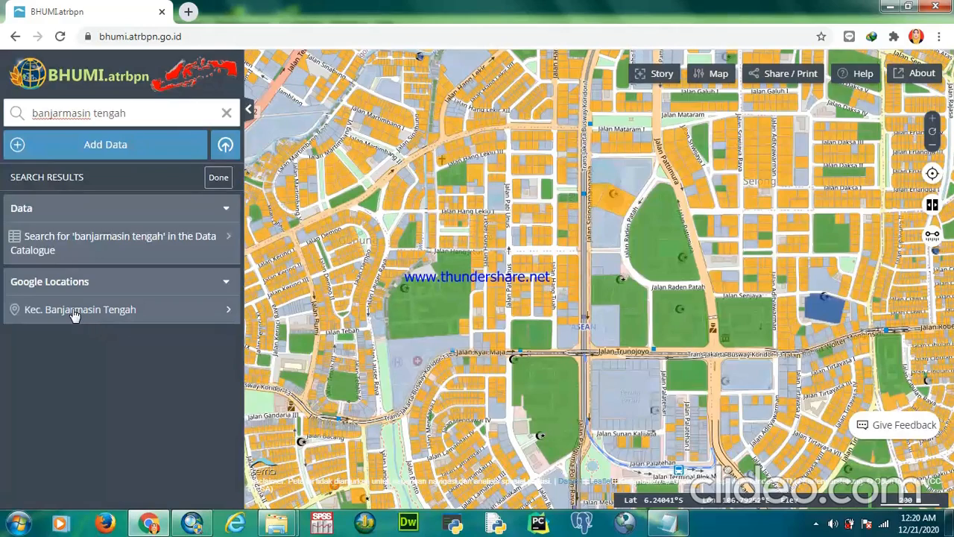
{"action": "left_click", "coordinate": [75, 312]}
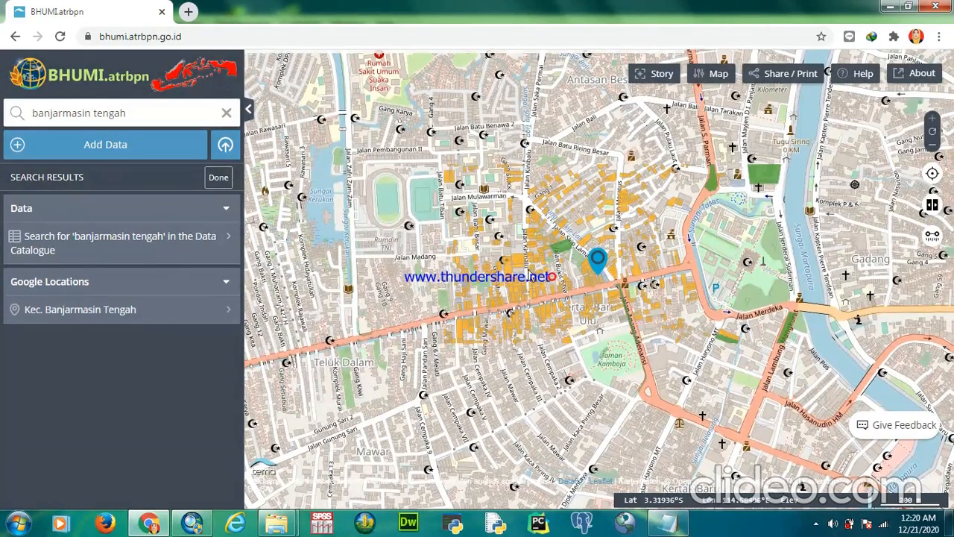
Step: Examine the land parcel coverage around the Banjarmasin Tengah marker at wider and closer map scales
{"action": "left_click_drag", "start_coordinate": [553, 280], "coordinate": [534, 276]}
{"action": "scroll", "coordinate": [534, 276], "scroll_direction": "down", "scroll_amount": 2}
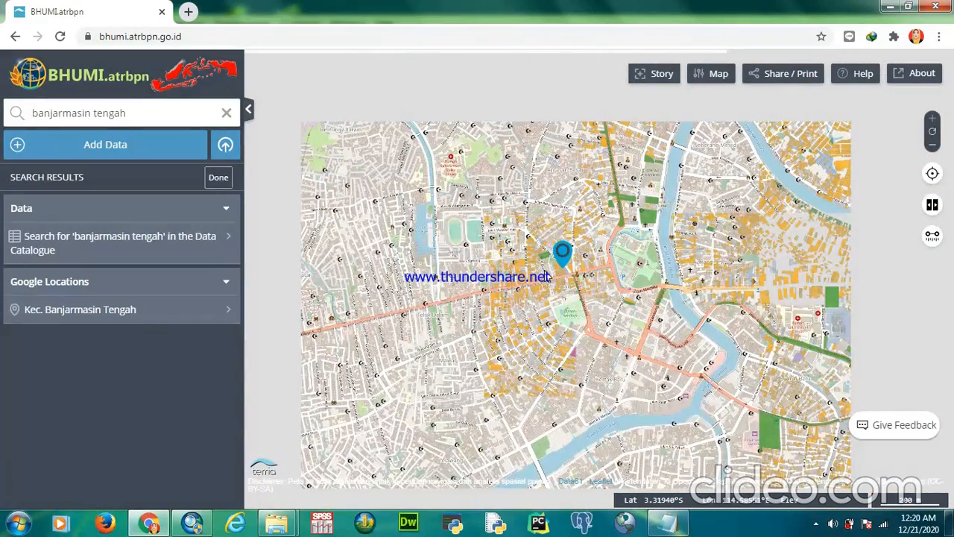
{"action": "scroll", "coordinate": [548, 278], "scroll_direction": "down", "scroll_amount": 2}
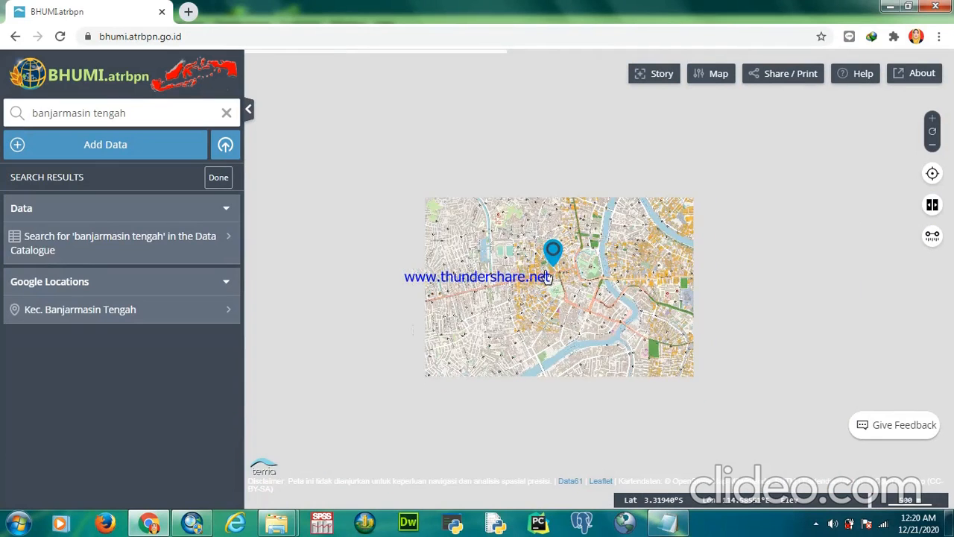
{"action": "scroll", "coordinate": [548, 278], "scroll_direction": "down", "scroll_amount": 1}
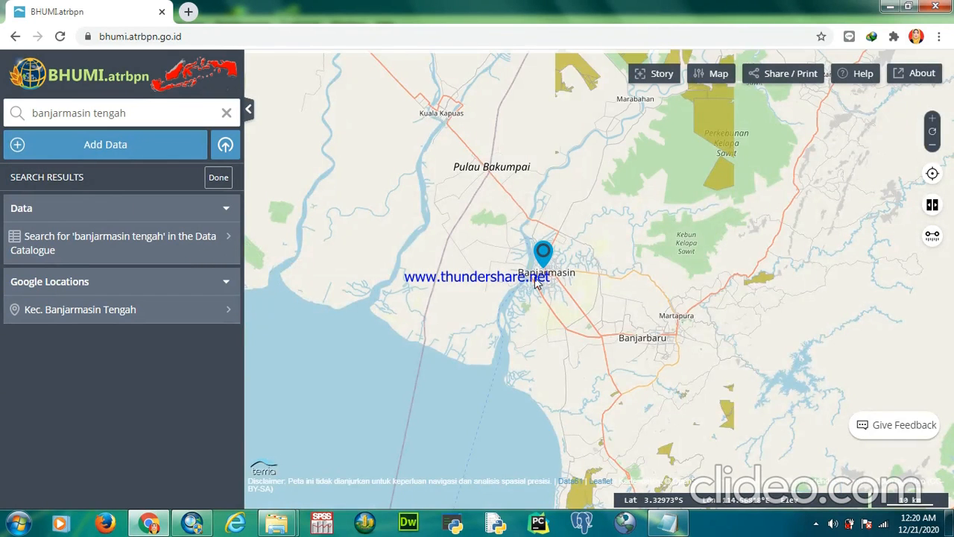
{"action": "scroll", "coordinate": [536, 282], "scroll_direction": "up", "scroll_amount": 3}
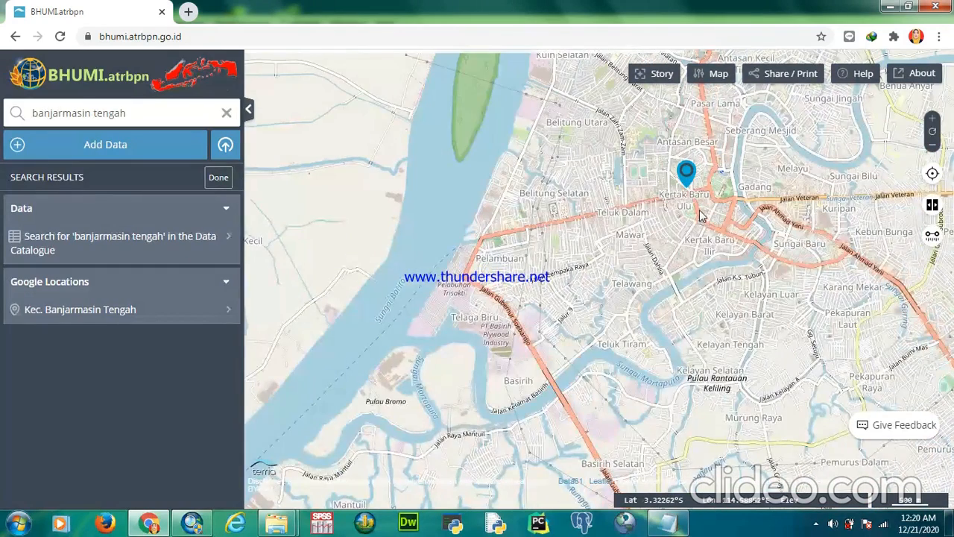
{"action": "scroll", "coordinate": [700, 216], "scroll_direction": "up", "scroll_amount": 5}
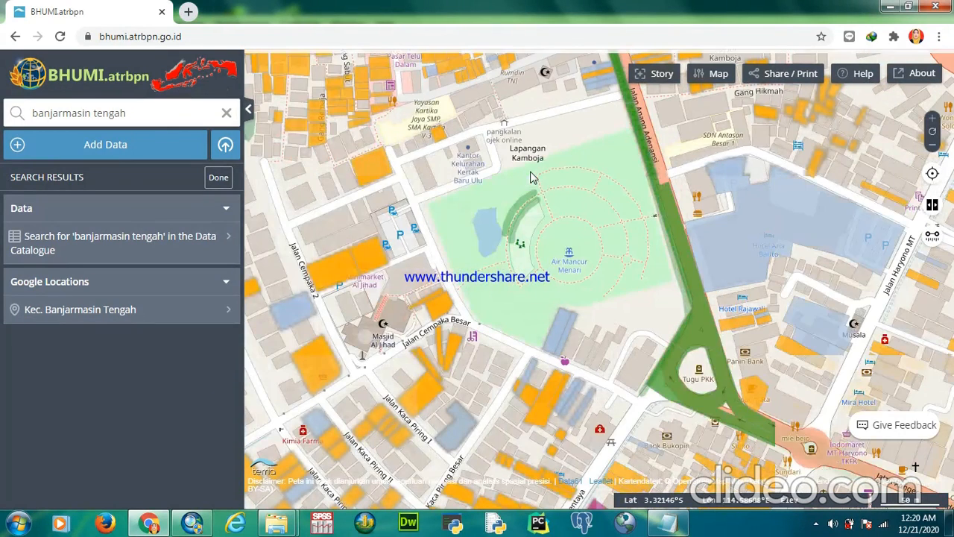
{"action": "scroll", "coordinate": [532, 177], "scroll_direction": "down", "scroll_amount": 4}
{"action": "scroll", "coordinate": [531, 178], "scroll_direction": "down", "scroll_amount": 2}
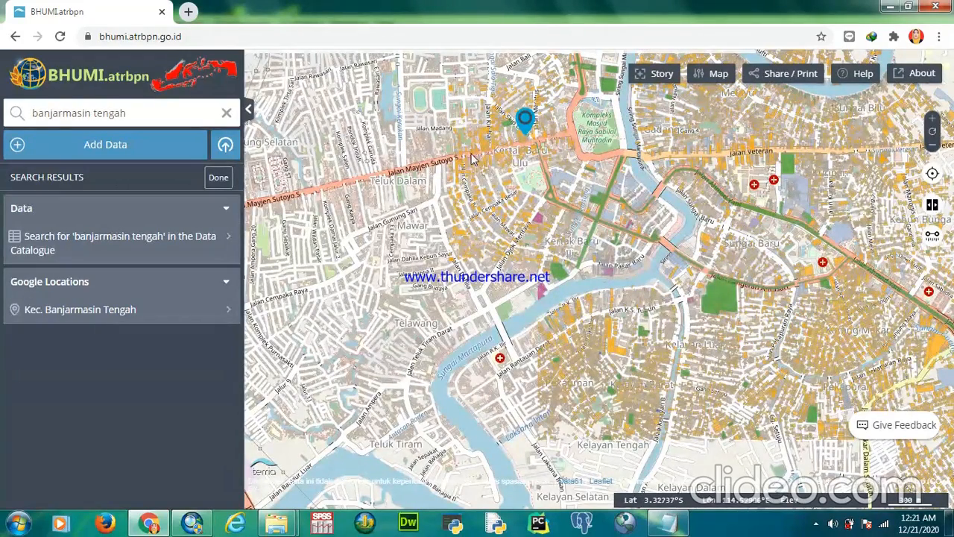
Step: Preview the Bidang Tanah dataset in the Dataset Utama catalogue and return to the map
{"action": "left_click", "coordinate": [21, 148]}
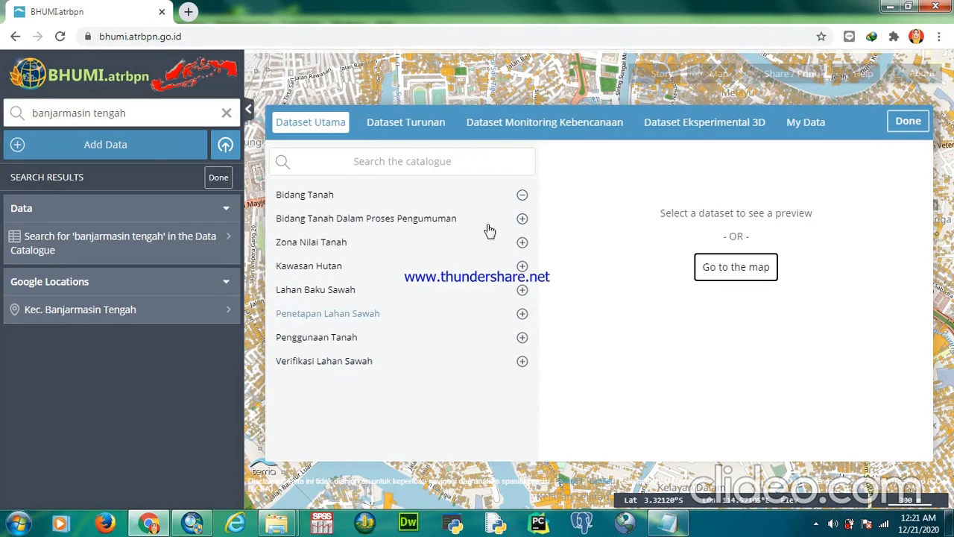
{"action": "left_click", "coordinate": [312, 198]}
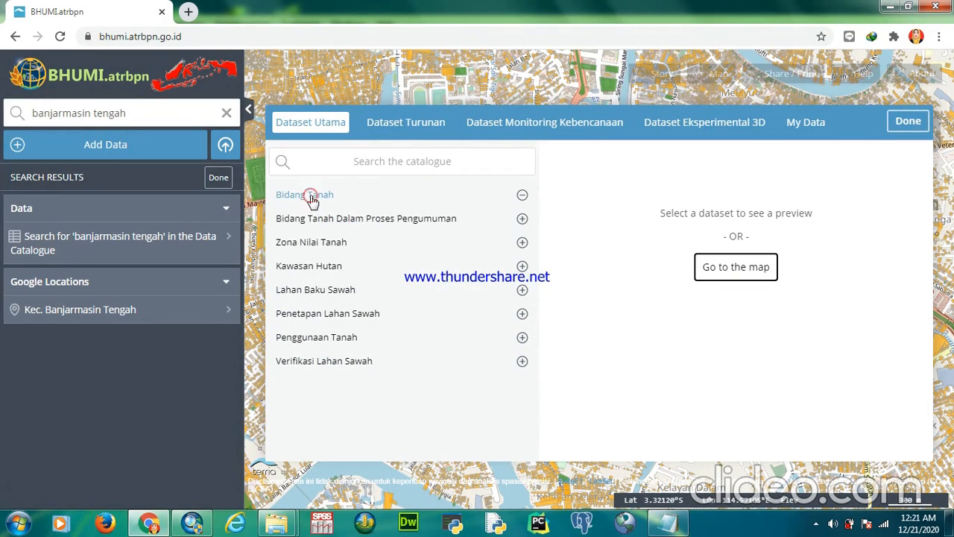
{"action": "left_click", "coordinate": [905, 129]}
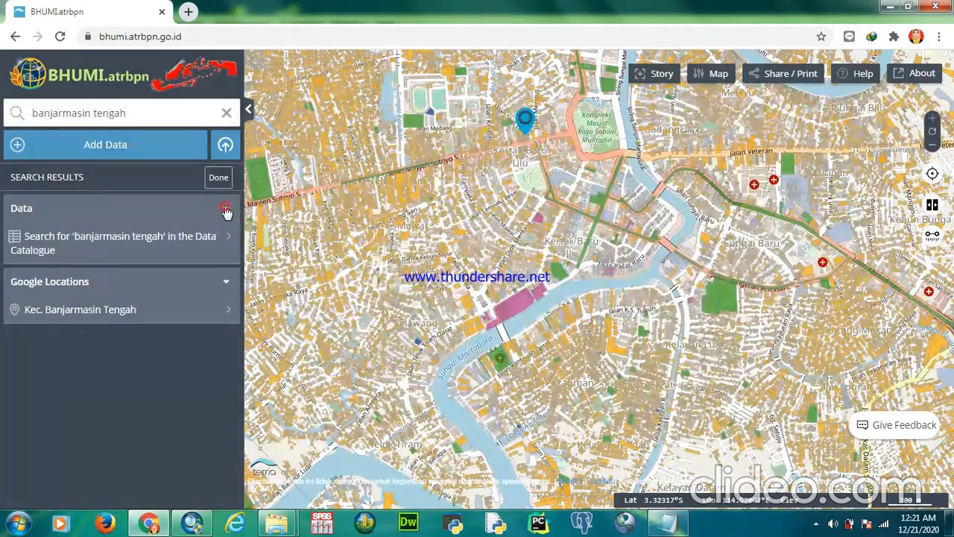
Step: Search the data catalogue for "banjarmasin tengah" from the location search results
{"action": "left_click", "coordinate": [225, 211]}
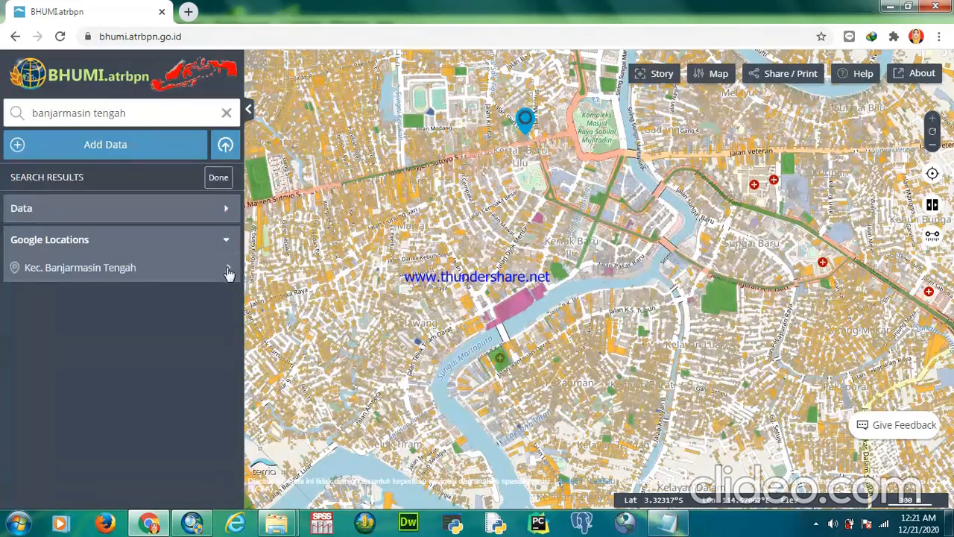
{"action": "left_click", "coordinate": [224, 243]}
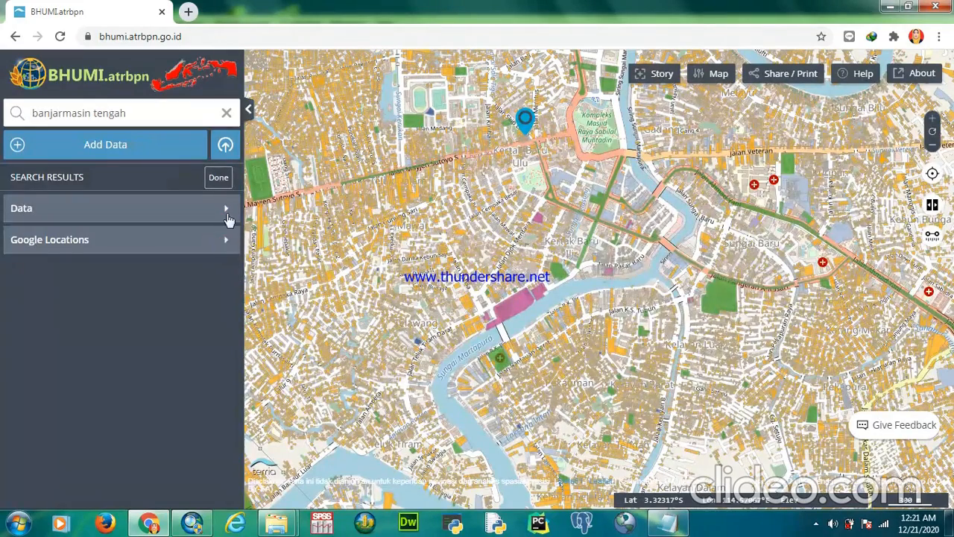
{"action": "left_click", "coordinate": [226, 212]}
{"action": "left_click", "coordinate": [194, 237]}
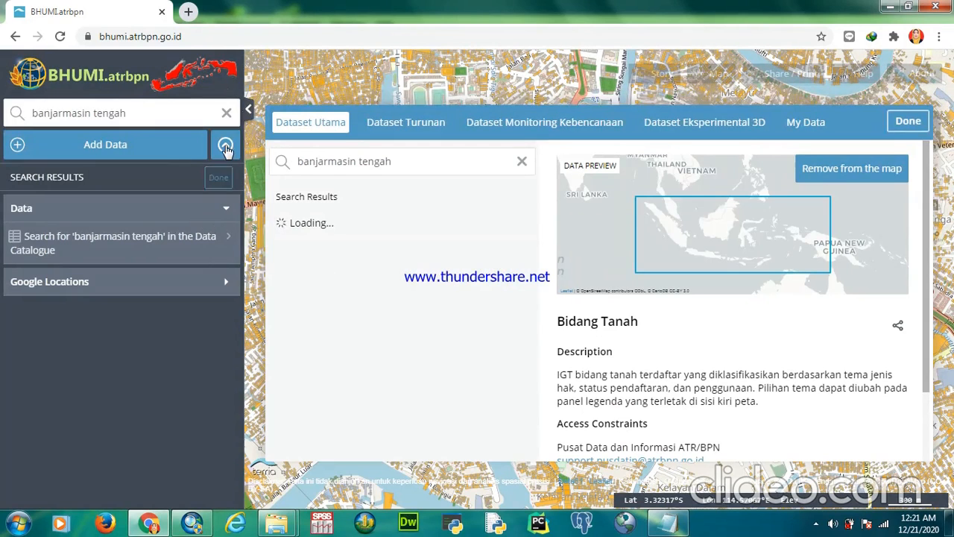
{"action": "left_click", "coordinate": [249, 112]}
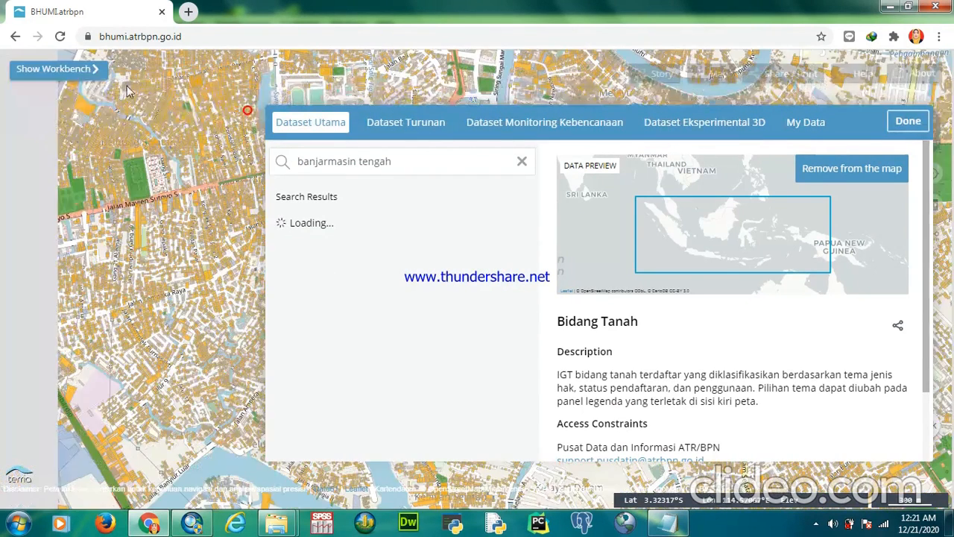
{"action": "left_click", "coordinate": [91, 70]}
Step: Expand the Bidang Tanah dataset's style and legend details and clear the location search
{"action": "left_click", "coordinate": [227, 181]}
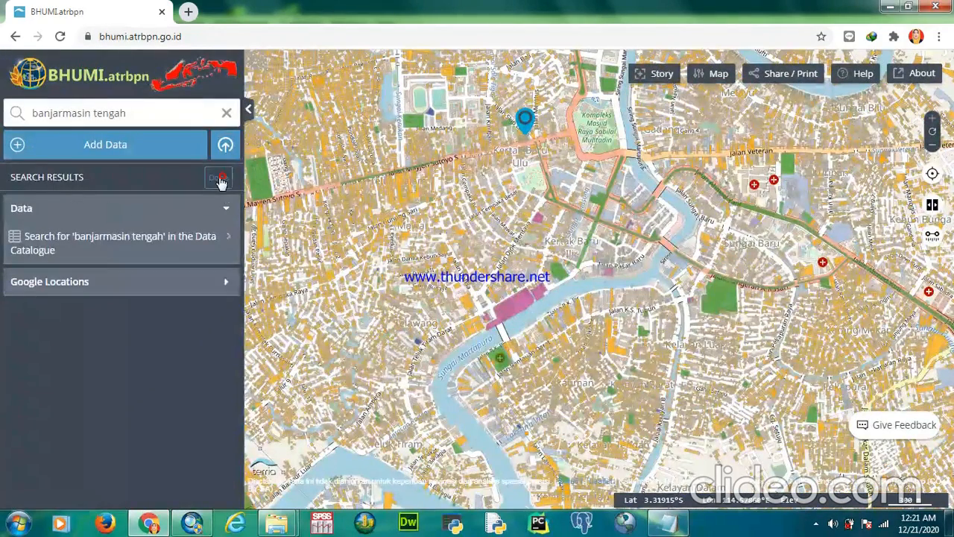
{"action": "left_click", "coordinate": [228, 206]}
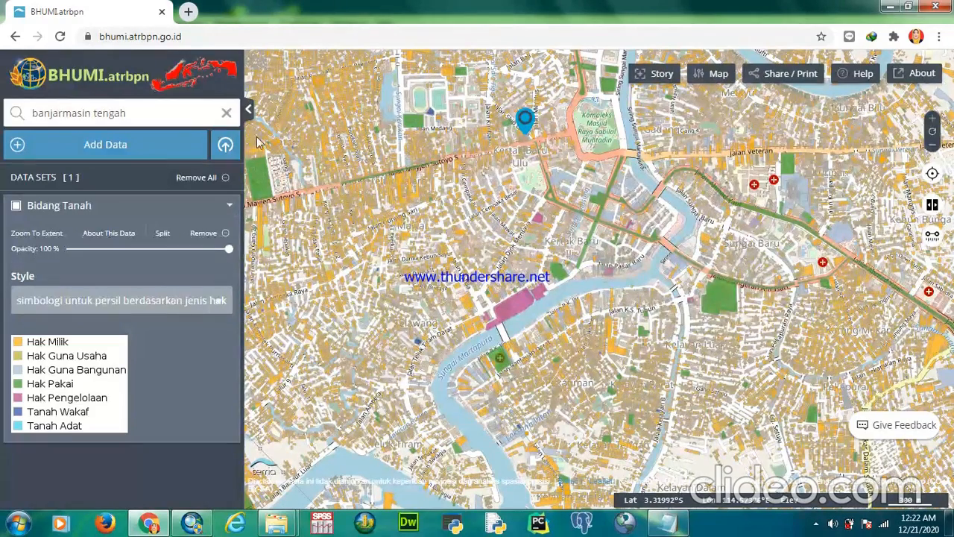
{"action": "left_click", "coordinate": [226, 113]}
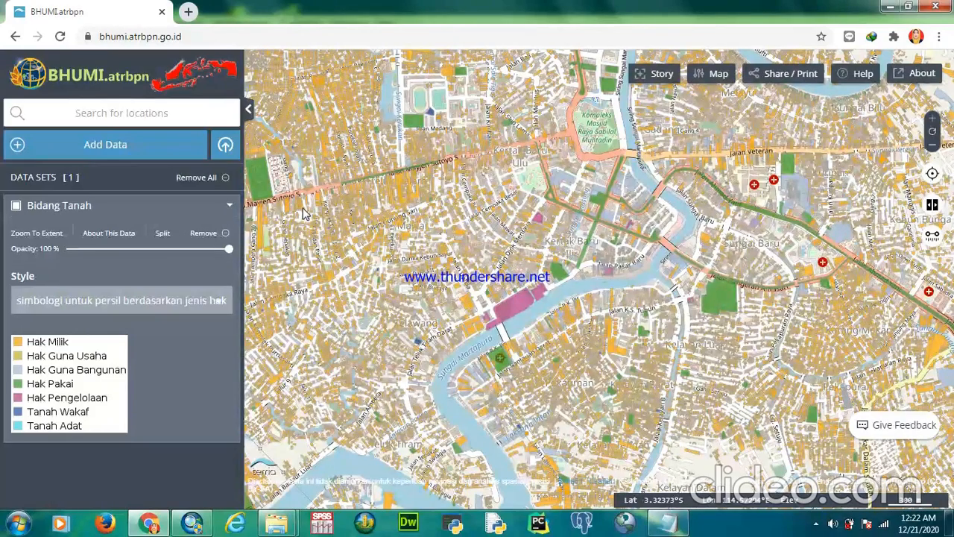
Step: Add the local file BTS-Admin.kmz from the KML folder on drive D to the map, with file type auto-detection
{"action": "left_click", "coordinate": [226, 150]}
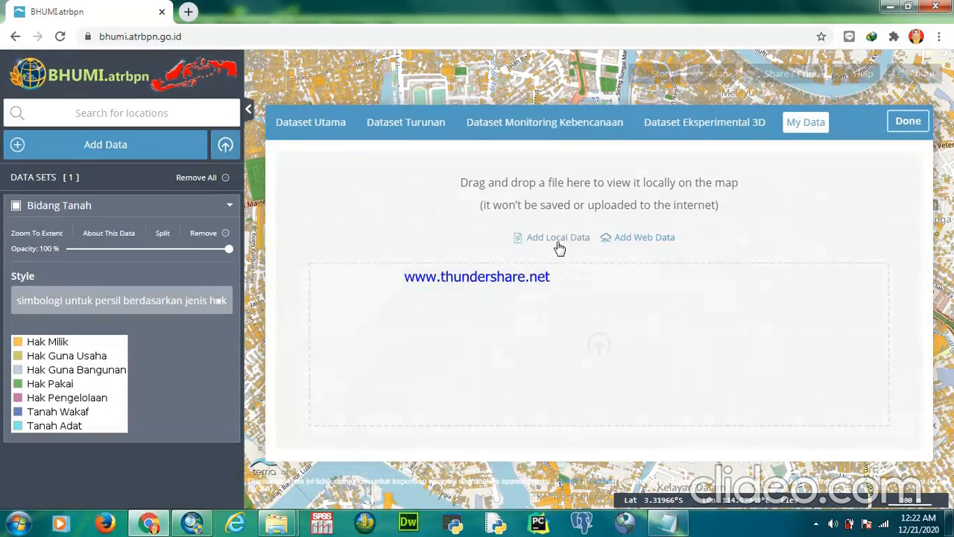
{"action": "left_click", "coordinate": [556, 238]}
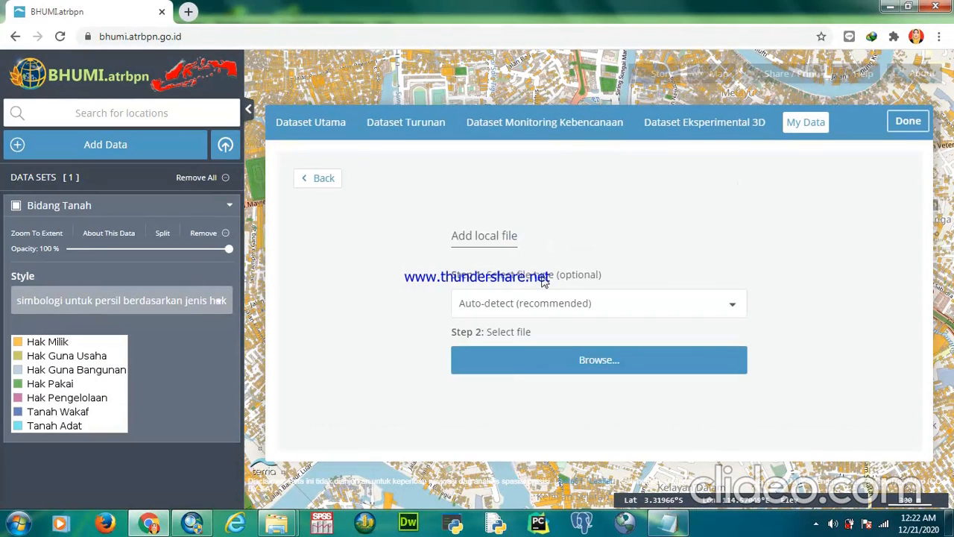
{"action": "left_click", "coordinate": [507, 358]}
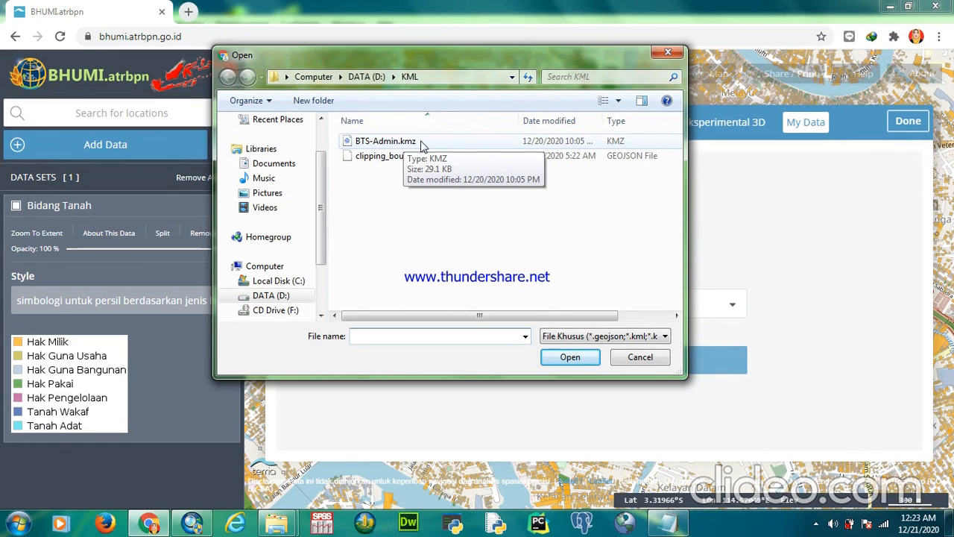
{"action": "left_click", "coordinate": [383, 147]}
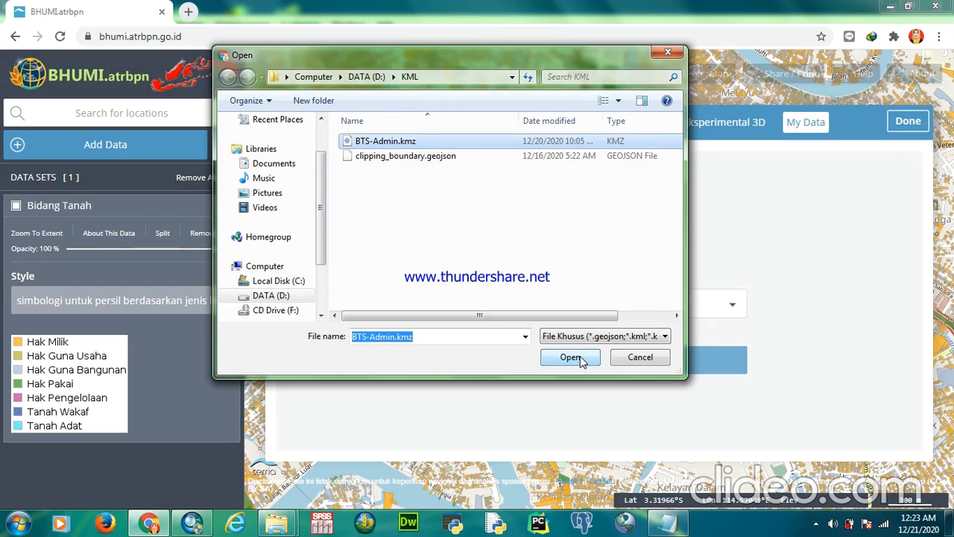
{"action": "left_click", "coordinate": [581, 360]}
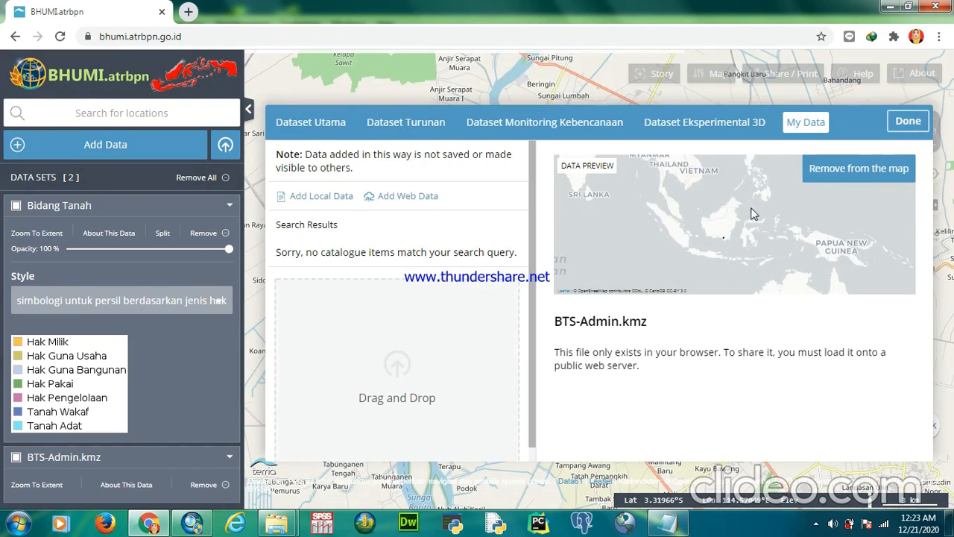
{"action": "left_click", "coordinate": [904, 126]}
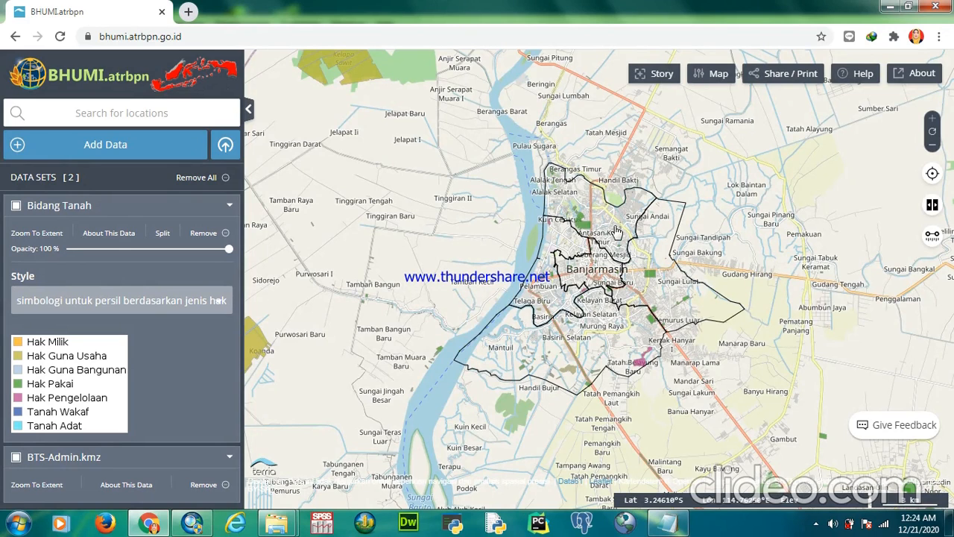
Step: Query the feature information inside the BTS-Admin.kmz boundaries and examine how the boundary lines overlay the land parcels
{"action": "double_click", "coordinate": [589, 285]}
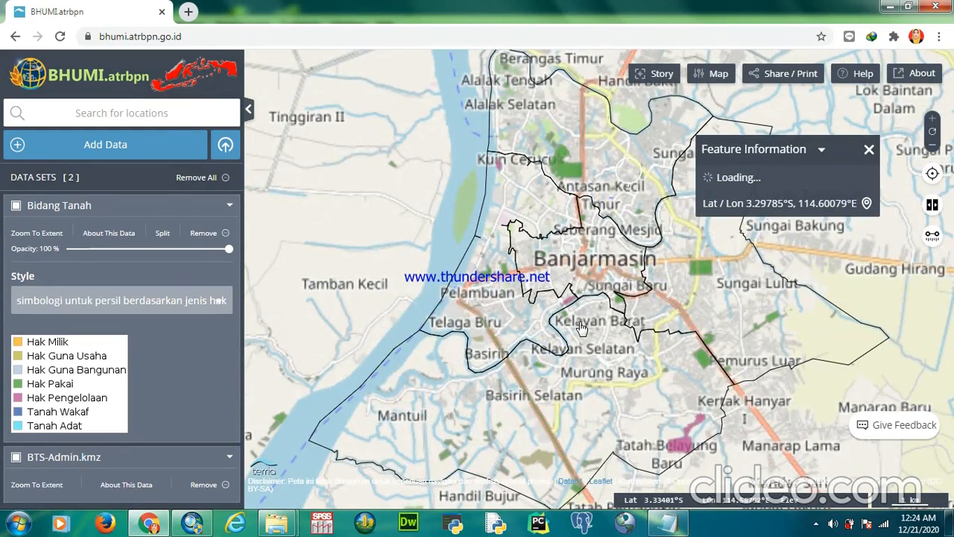
{"action": "scroll", "coordinate": [584, 328], "scroll_direction": "up", "scroll_amount": 3}
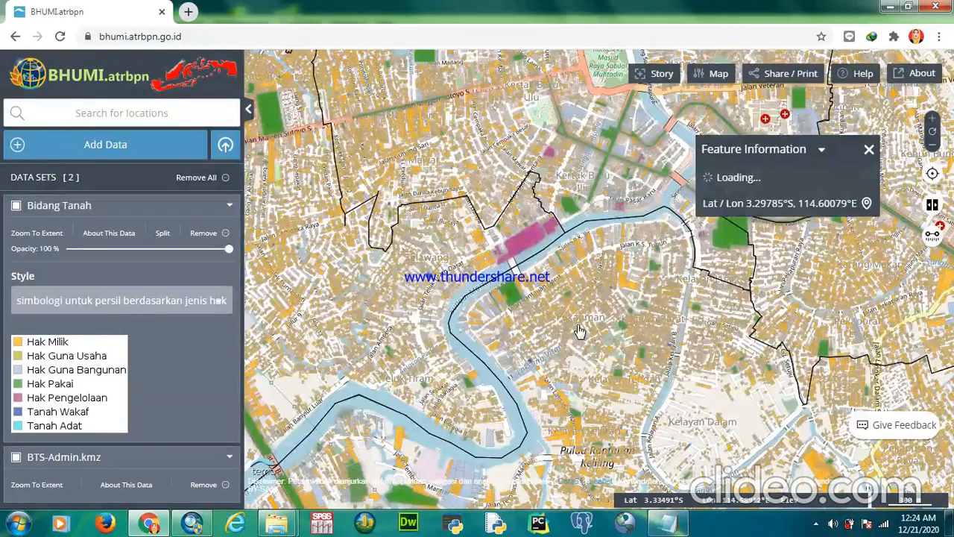
{"action": "scroll", "coordinate": [580, 330], "scroll_direction": "down", "scroll_amount": 2}
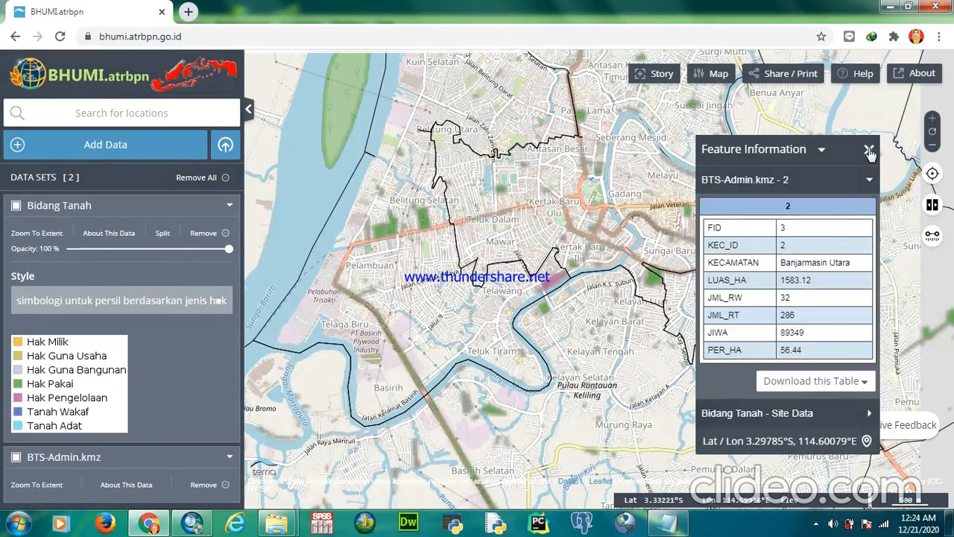
Step: Close the feature information and switch to the Untitled document in ArcMap
{"action": "left_click", "coordinate": [870, 152]}
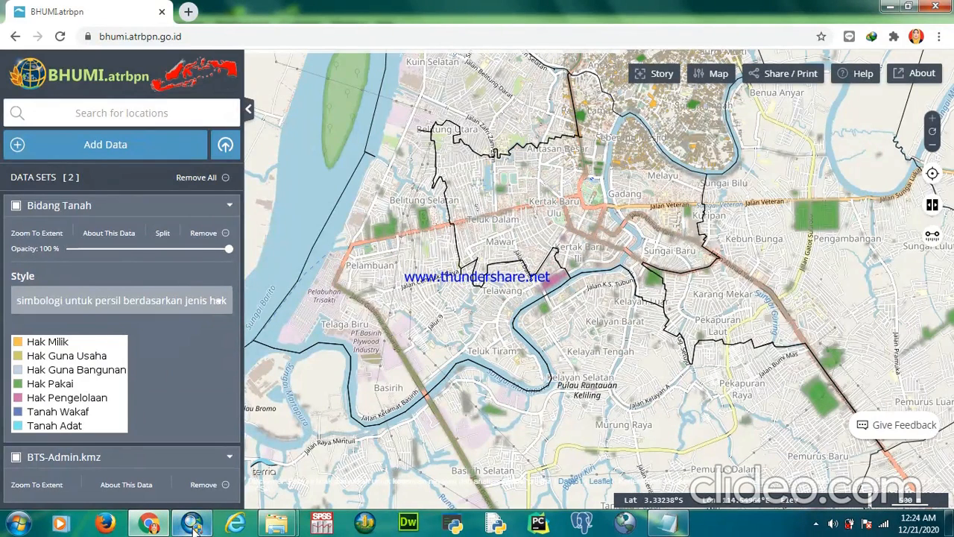
{"action": "mouse_move", "coordinate": [193, 526]}
{"action": "left_click", "coordinate": [191, 451]}
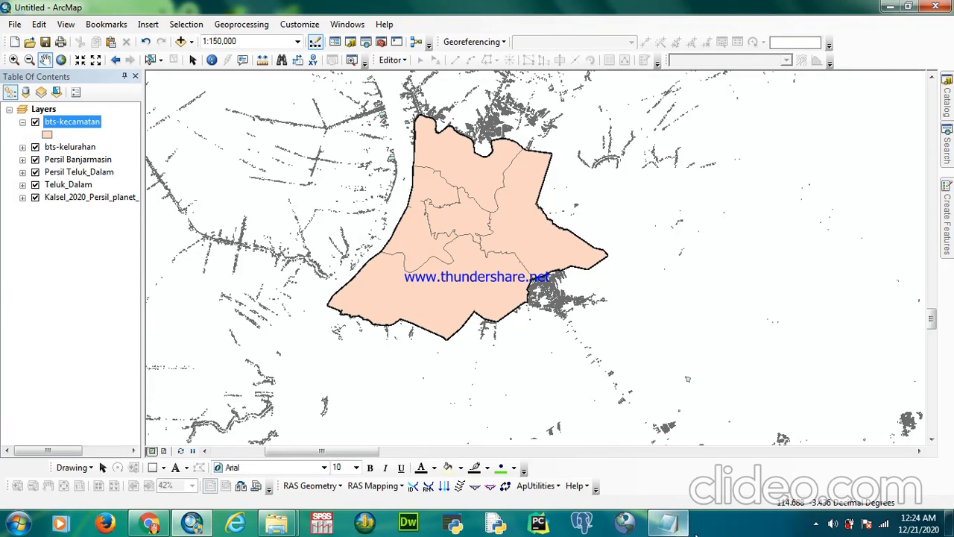
Step: Highlight item e of the Notepad outline, about adapting the BHUMI.atrbpn land parcel data into ArcGIS, and return to ArcMap
{"action": "left_click", "coordinate": [667, 522]}
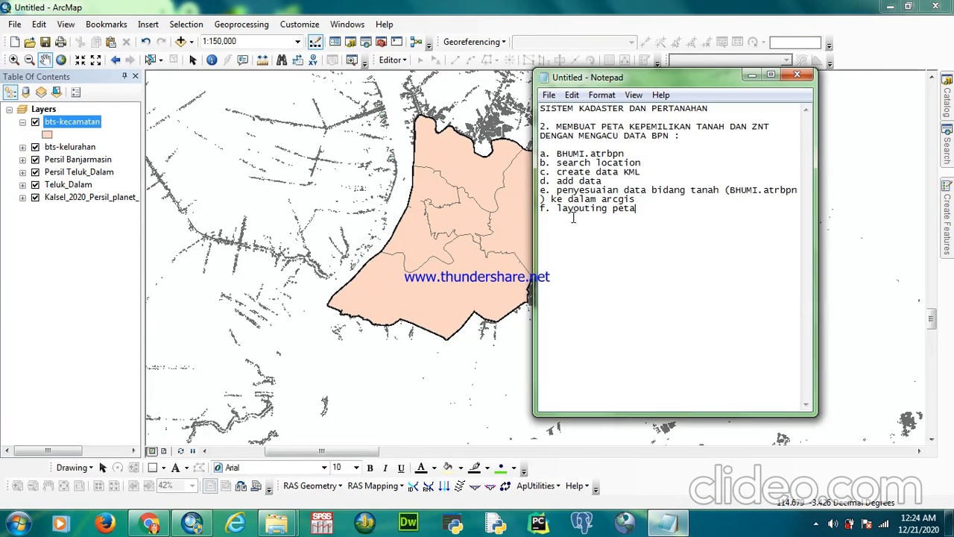
{"action": "left_click_drag", "start_coordinate": [553, 190], "coordinate": [633, 200]}
{"action": "left_click", "coordinate": [633, 201]}
{"action": "left_click", "coordinate": [750, 77]}
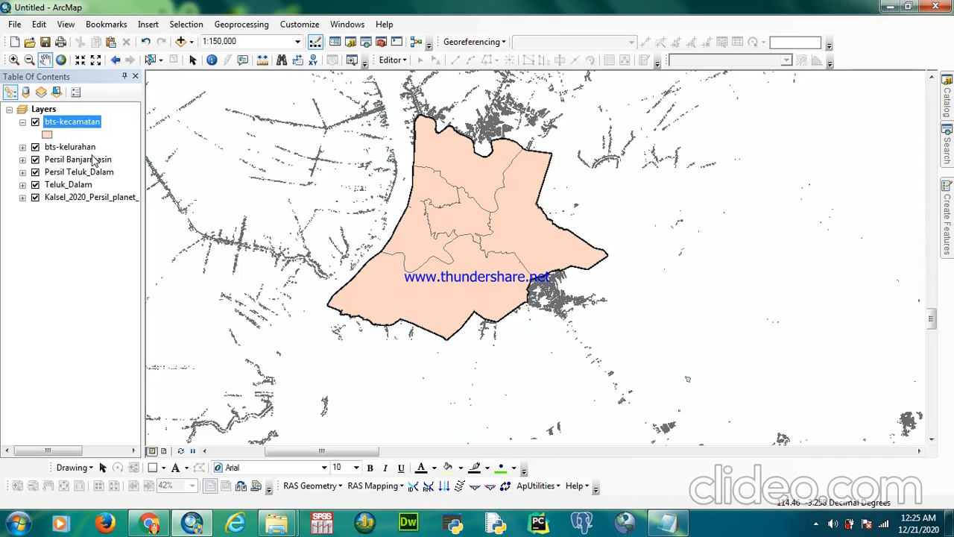
{"action": "left_click", "coordinate": [181, 43]}
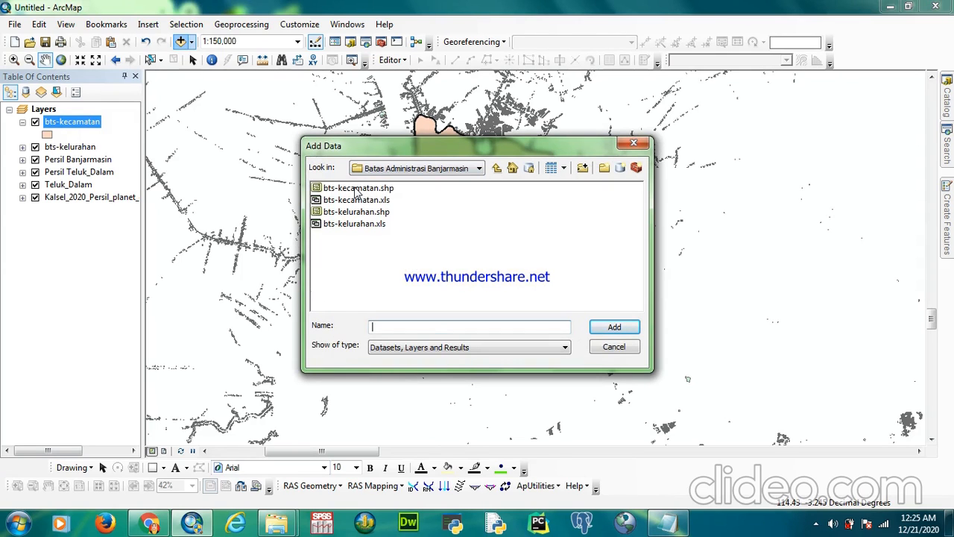
{"action": "left_click", "coordinate": [356, 189]}
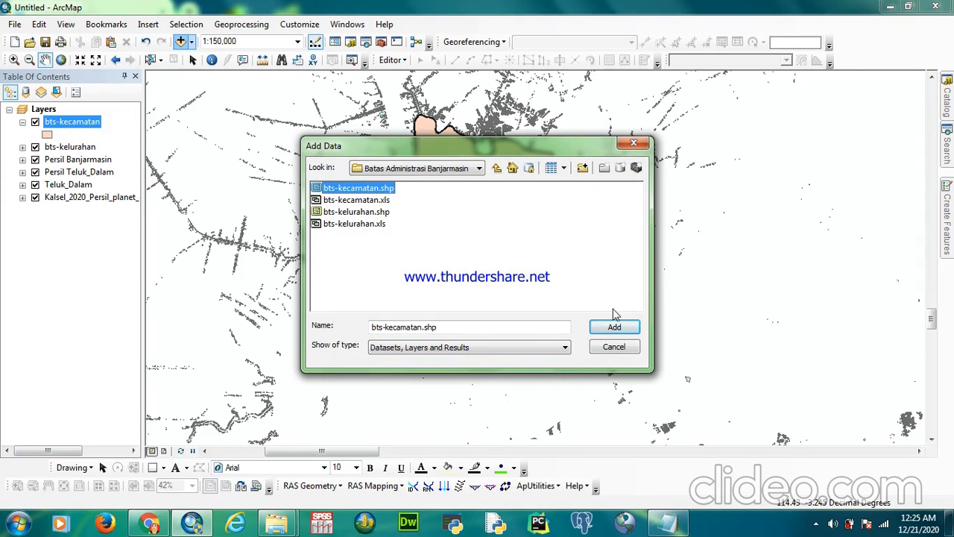
{"action": "left_click", "coordinate": [635, 143]}
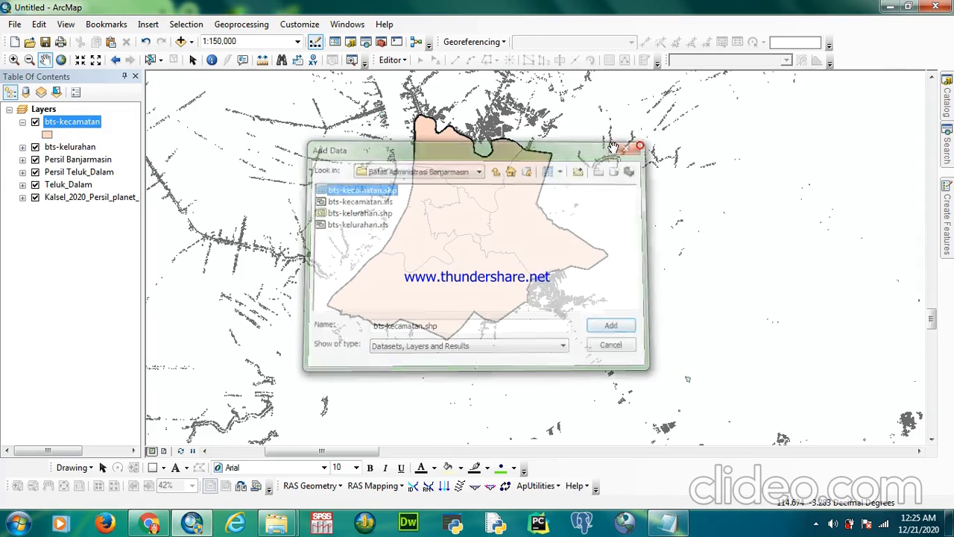
{"action": "left_click", "coordinate": [63, 198]}
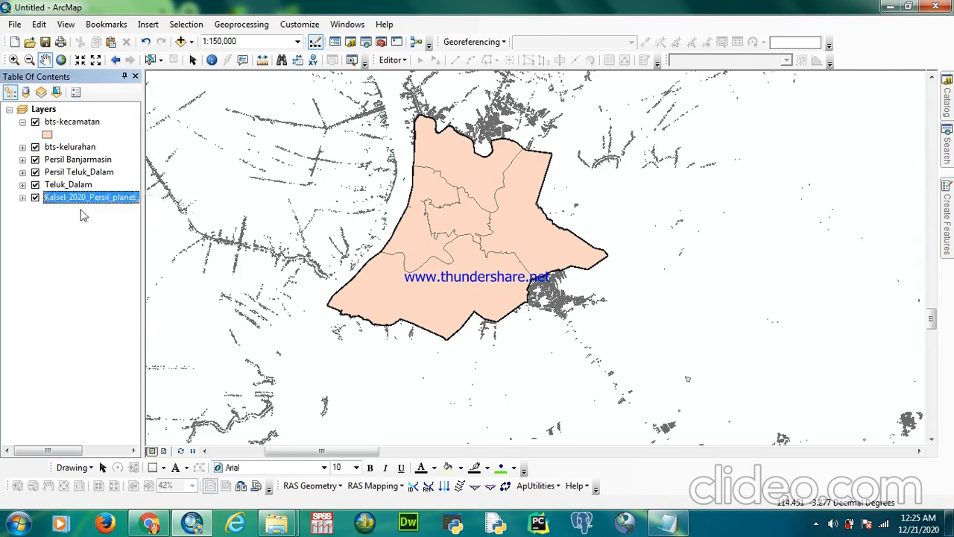
{"action": "left_click", "coordinate": [181, 43]}
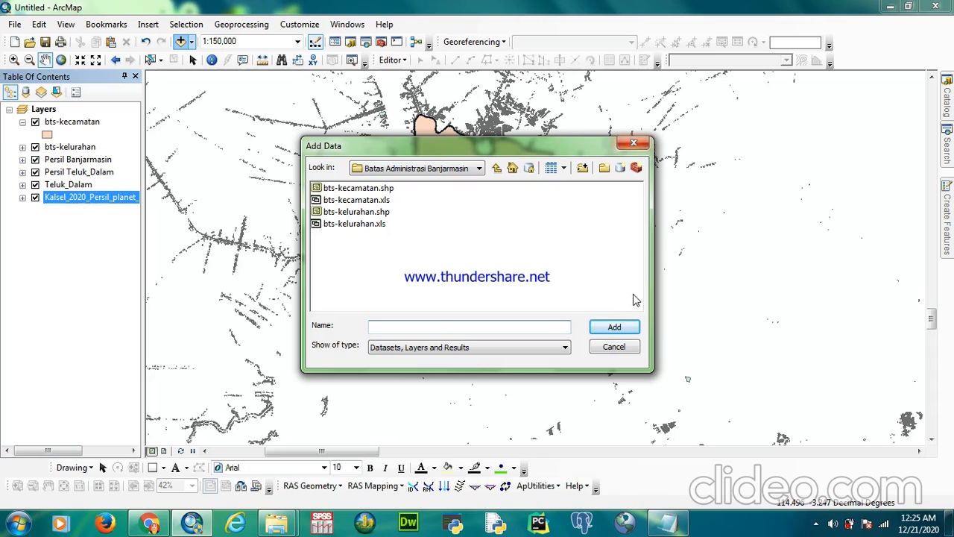
{"action": "left_click", "coordinate": [633, 143]}
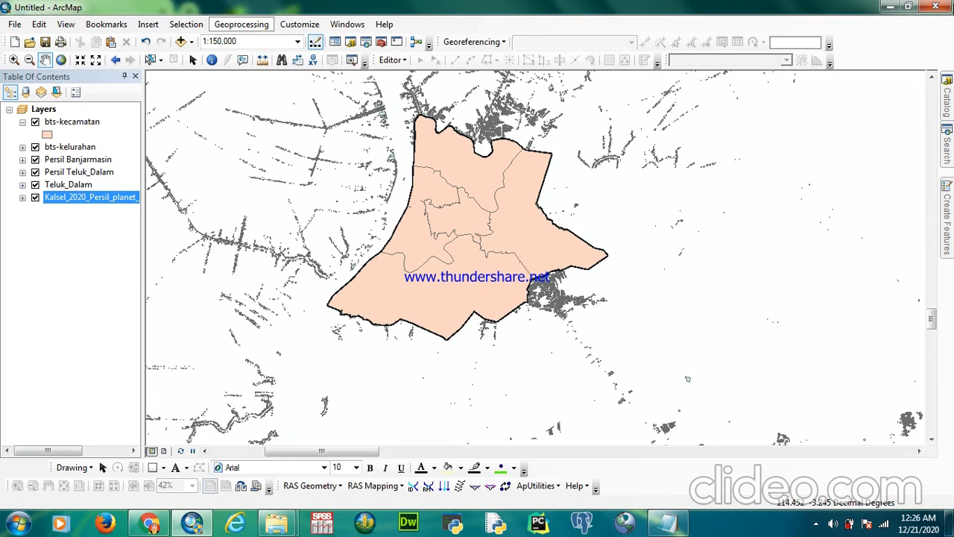
Step: Start the Clip geoprocessing tool and choose Kalsel_2020_Persil_planet_osm_polygon_polygons as the input features
{"action": "left_click", "coordinate": [240, 32]}
{"action": "left_click", "coordinate": [232, 27]}
{"action": "left_click", "coordinate": [231, 27]}
{"action": "left_click", "coordinate": [237, 24]}
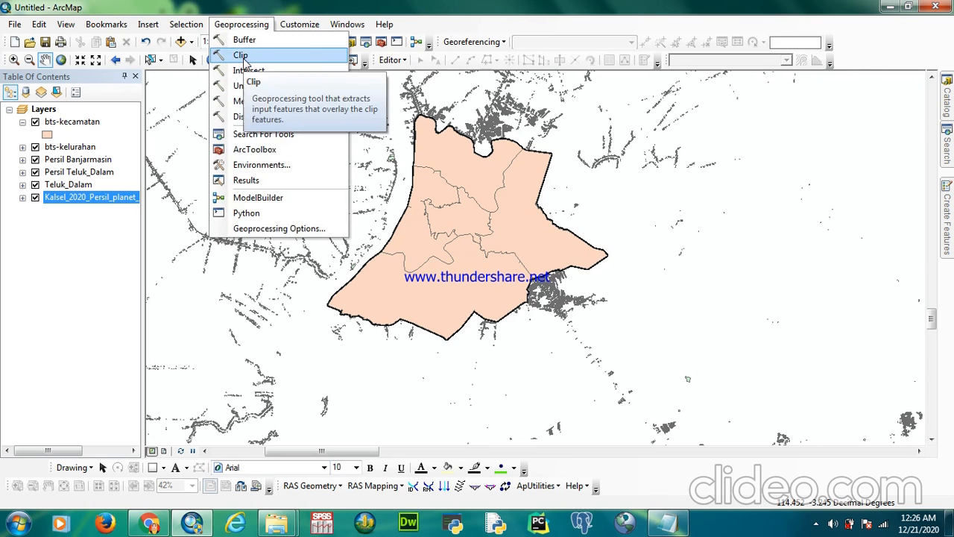
{"action": "left_click", "coordinate": [243, 56]}
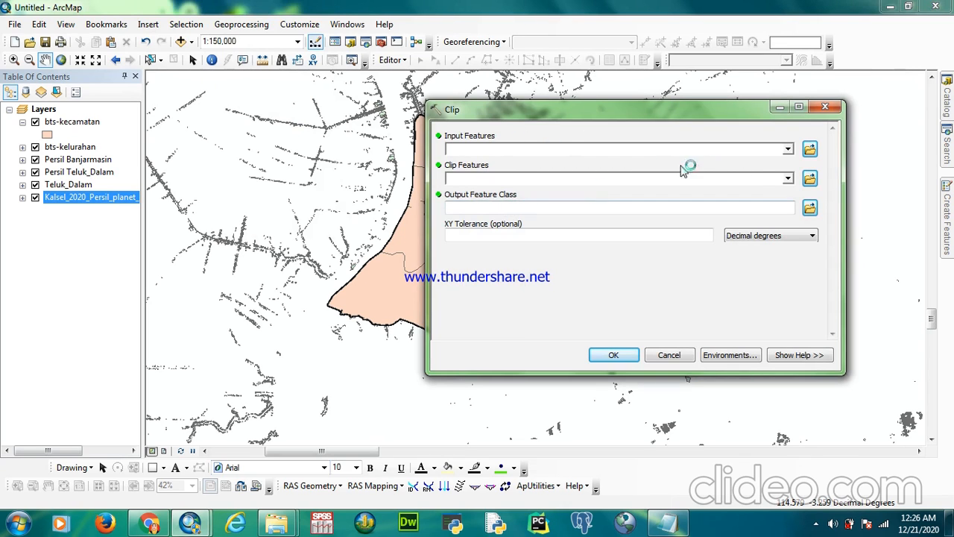
{"action": "left_click", "coordinate": [788, 150]}
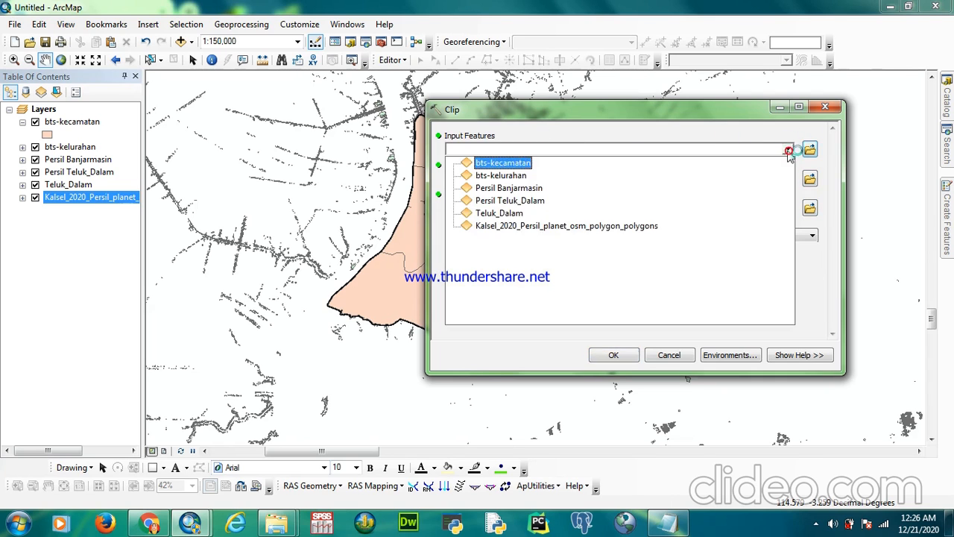
{"action": "left_click", "coordinate": [532, 228]}
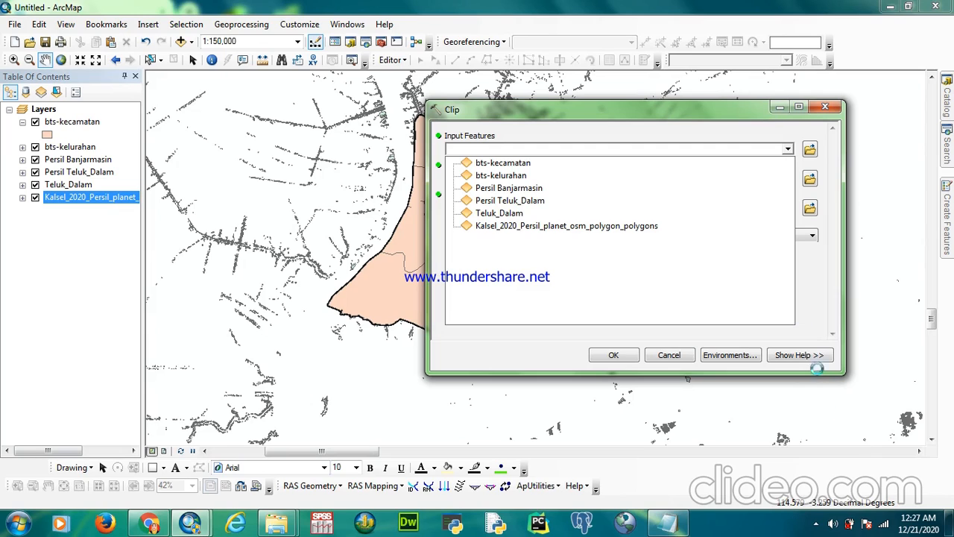
{"action": "left_click", "coordinate": [817, 522]}
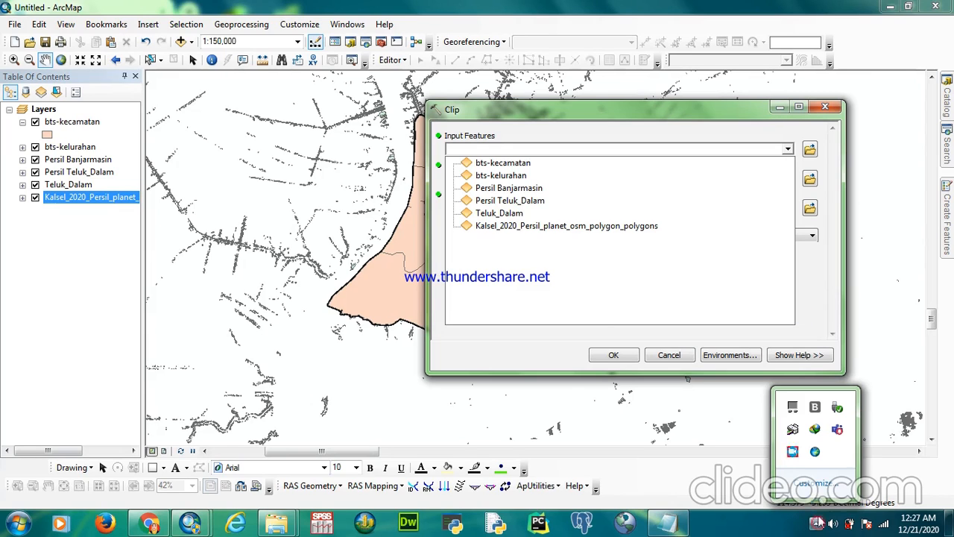
{"action": "left_click", "coordinate": [794, 453]}
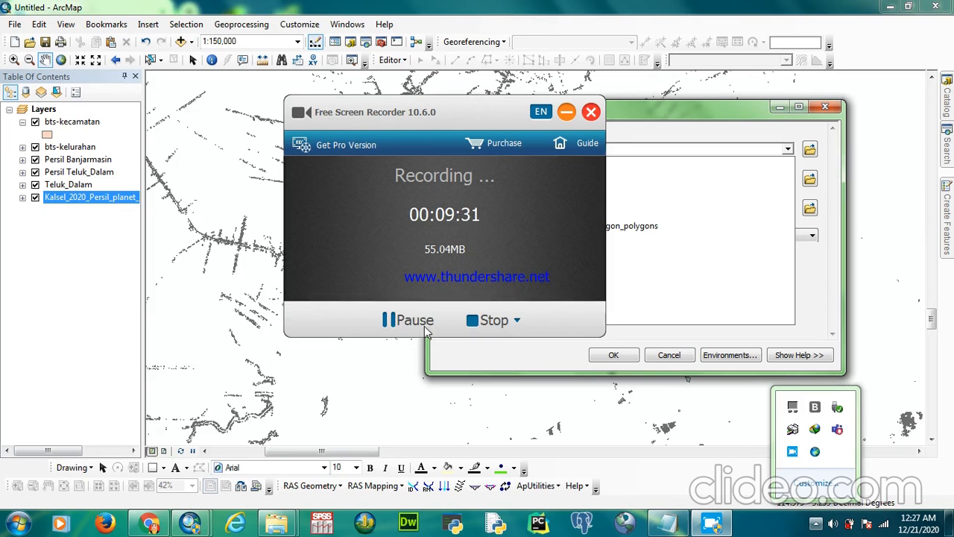
{"action": "left_click", "coordinate": [414, 319]}
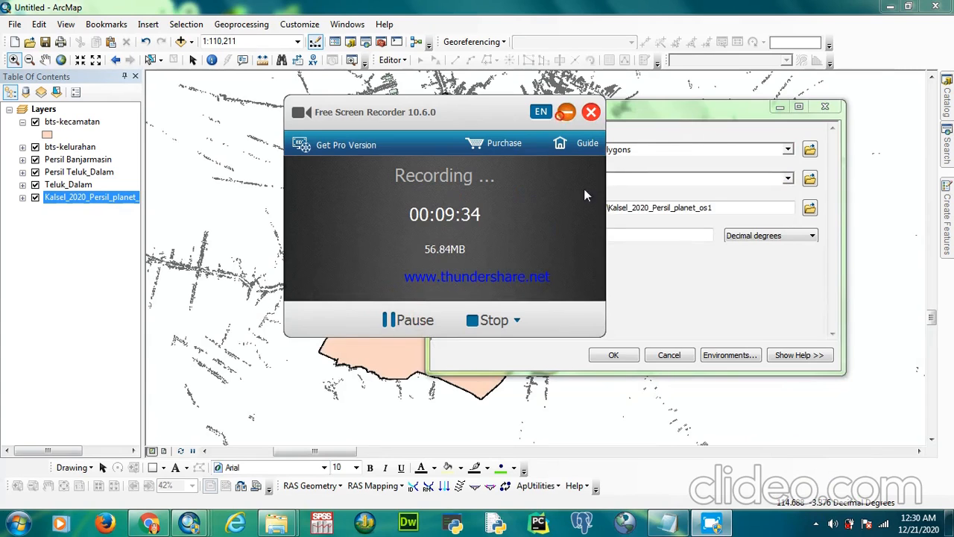
{"action": "left_click", "coordinate": [562, 115]}
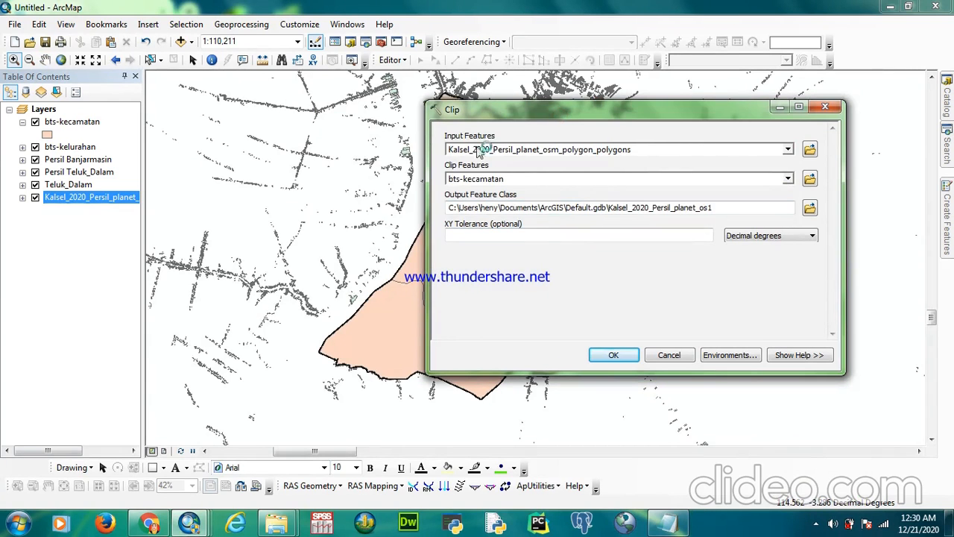
Step: Clip the Kalsel_2020_Persil_planet_osm_polygon_polygons layer using bts-kecamatan as the clip features
{"action": "left_click", "coordinate": [788, 150]}
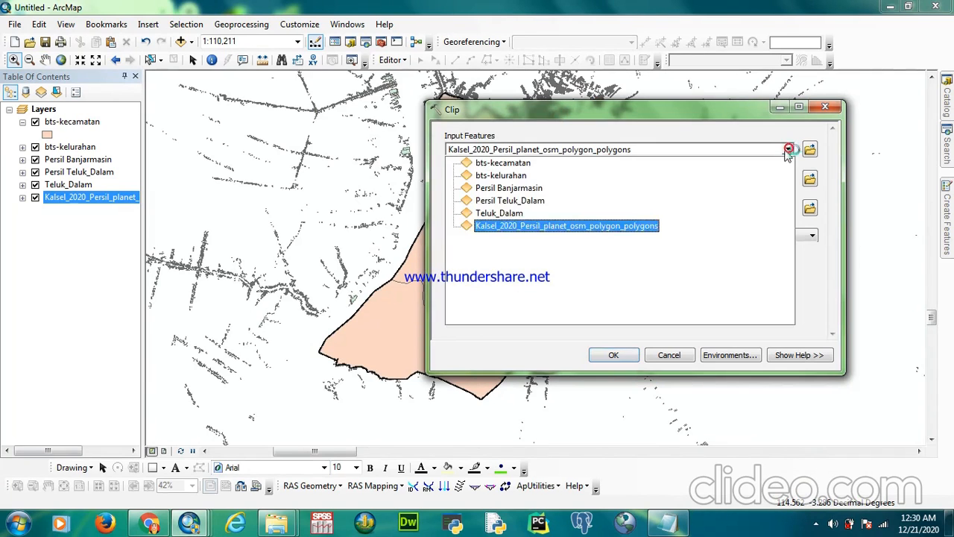
{"action": "left_click", "coordinate": [538, 226]}
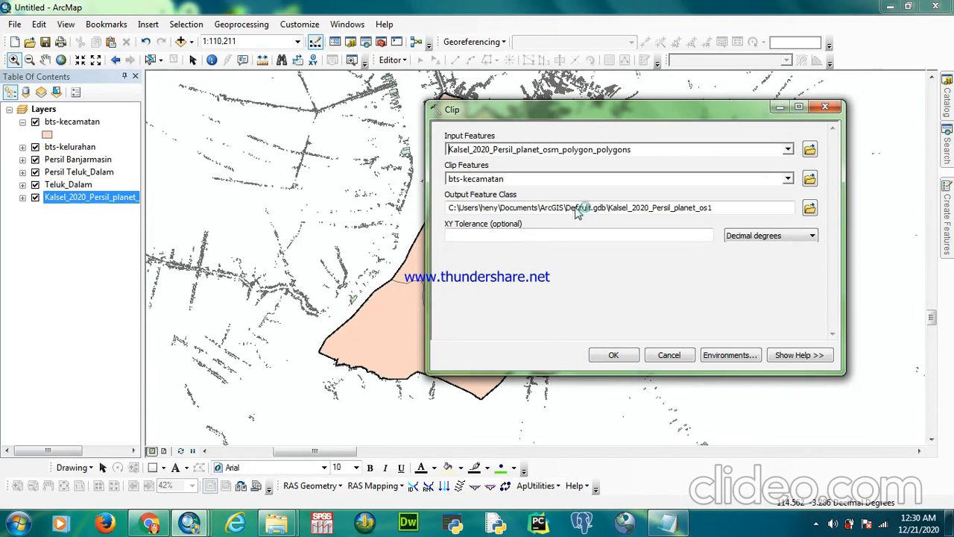
{"action": "left_click", "coordinate": [788, 179]}
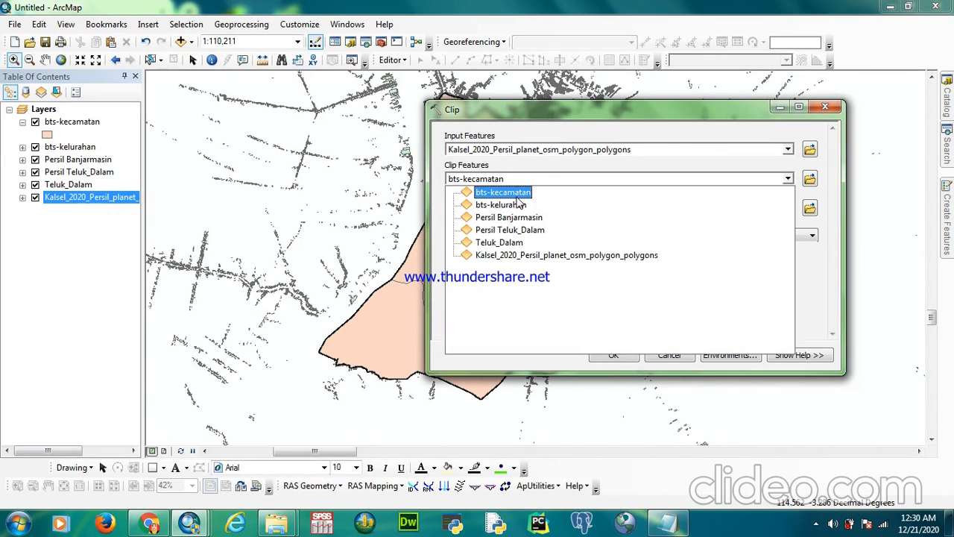
{"action": "left_click", "coordinate": [789, 178]}
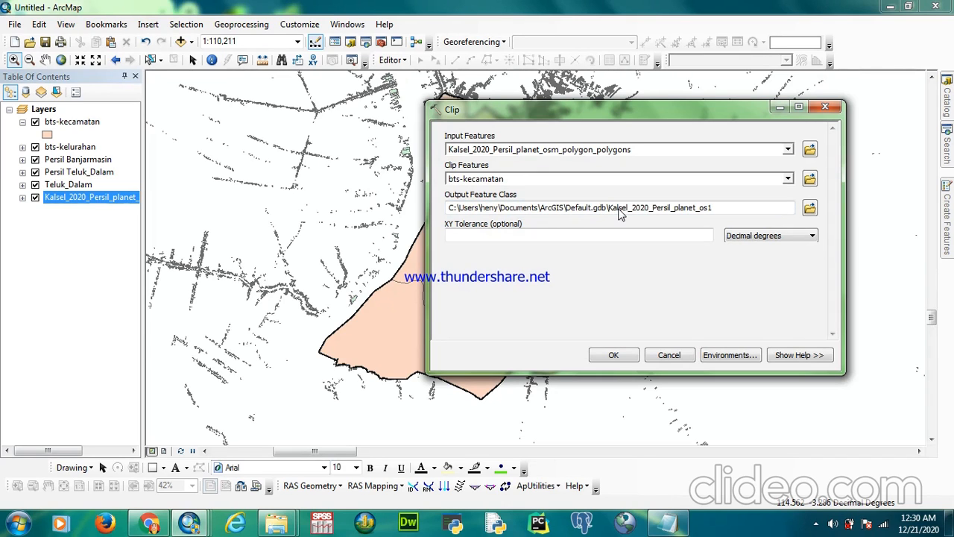
{"action": "left_click", "coordinate": [612, 355]}
Step: Hide the Kalsel_2020_Persil_planet_osm_polygon_polygons and bts-kecamatan layers, leaving the Banjarmasin parcels and kelurahan boundaries displayed
{"action": "left_click", "coordinate": [34, 198]}
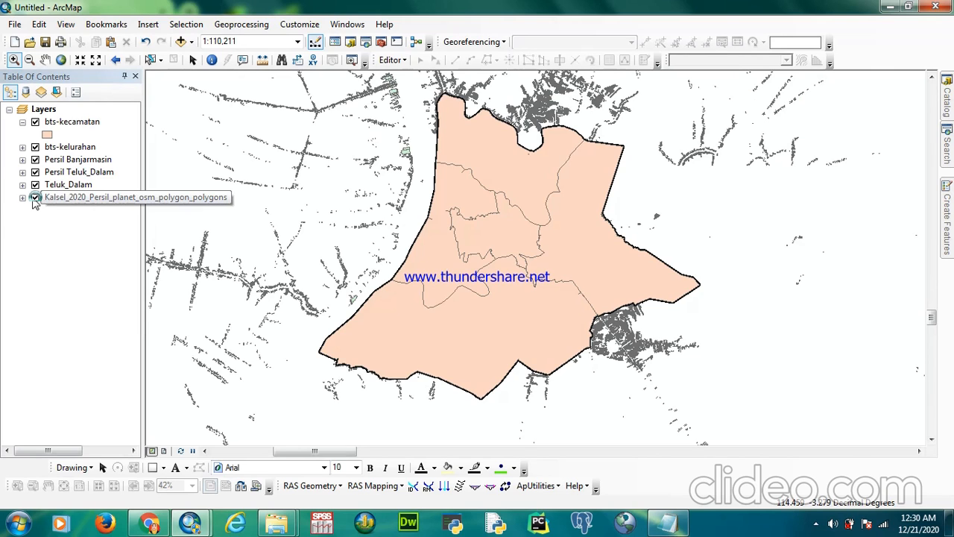
{"action": "left_click", "coordinate": [34, 197]}
{"action": "left_click", "coordinate": [816, 524]}
{"action": "left_click", "coordinate": [67, 197]}
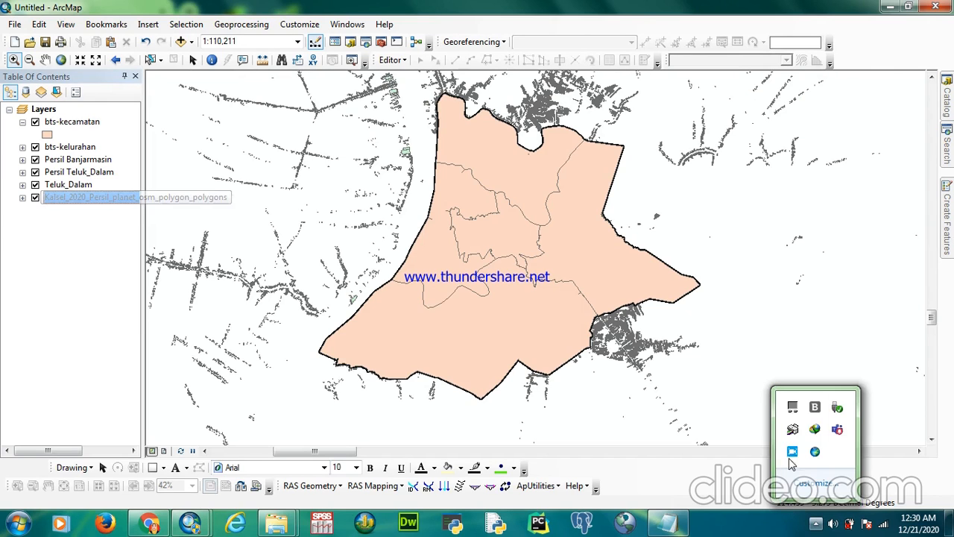
{"action": "left_click", "coordinate": [35, 197]}
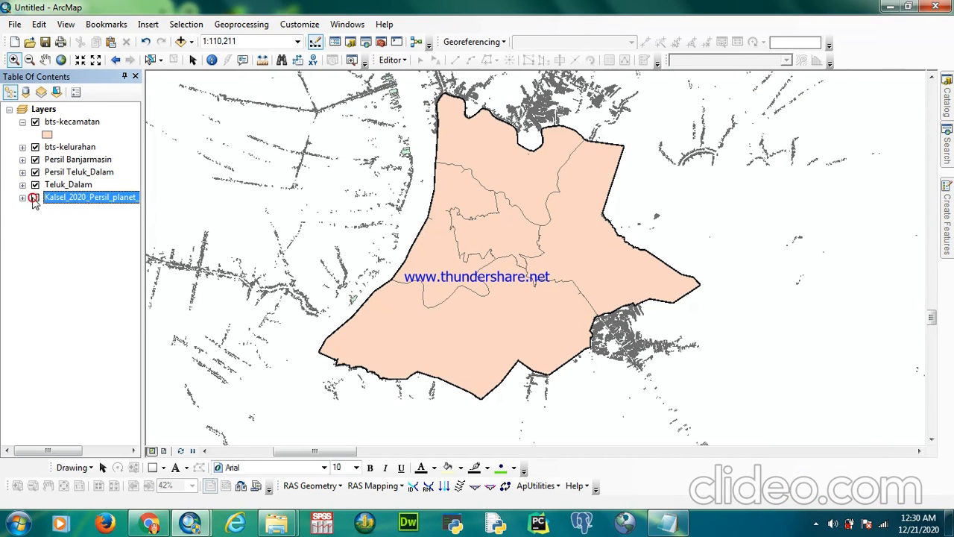
{"action": "left_click", "coordinate": [76, 197]}
{"action": "left_click", "coordinate": [35, 121]}
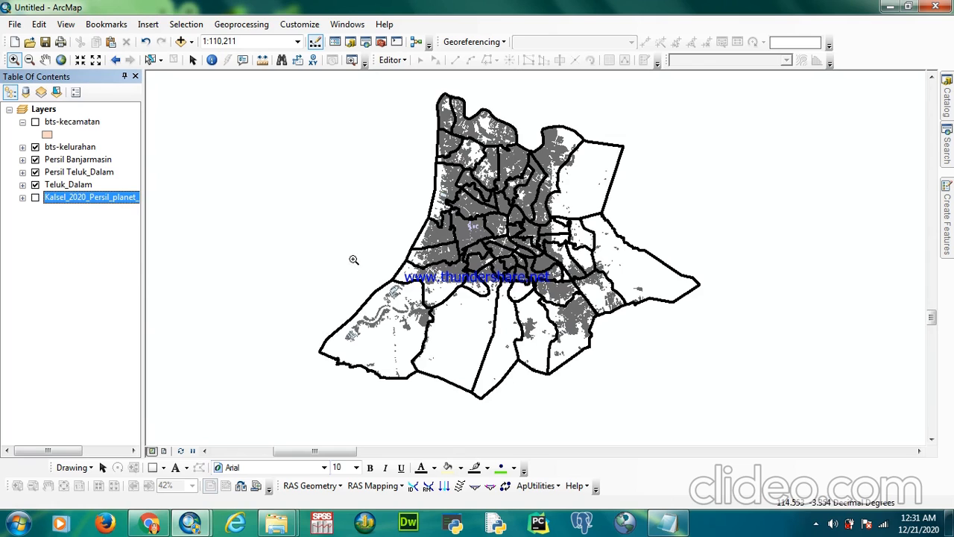
{"action": "left_click", "coordinate": [35, 146]}
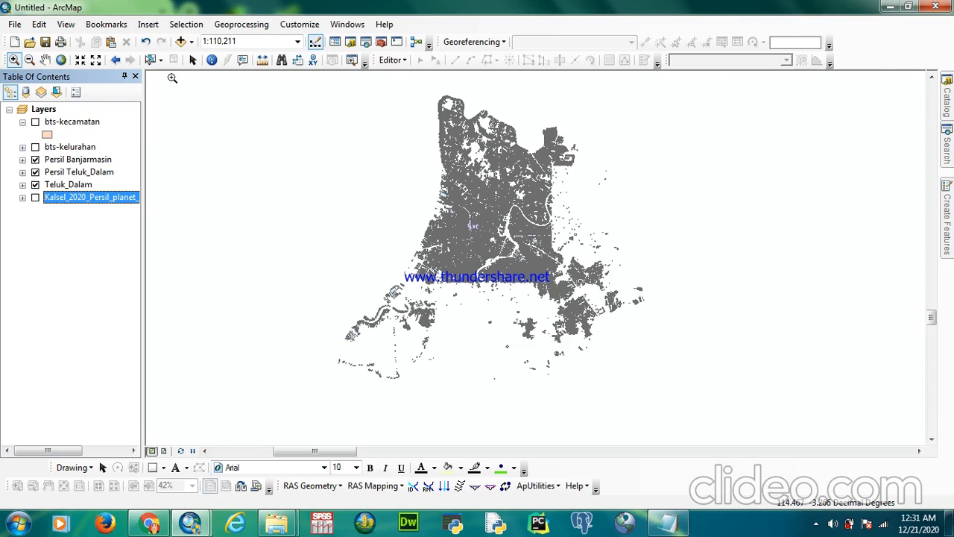
{"action": "left_click", "coordinate": [180, 42]}
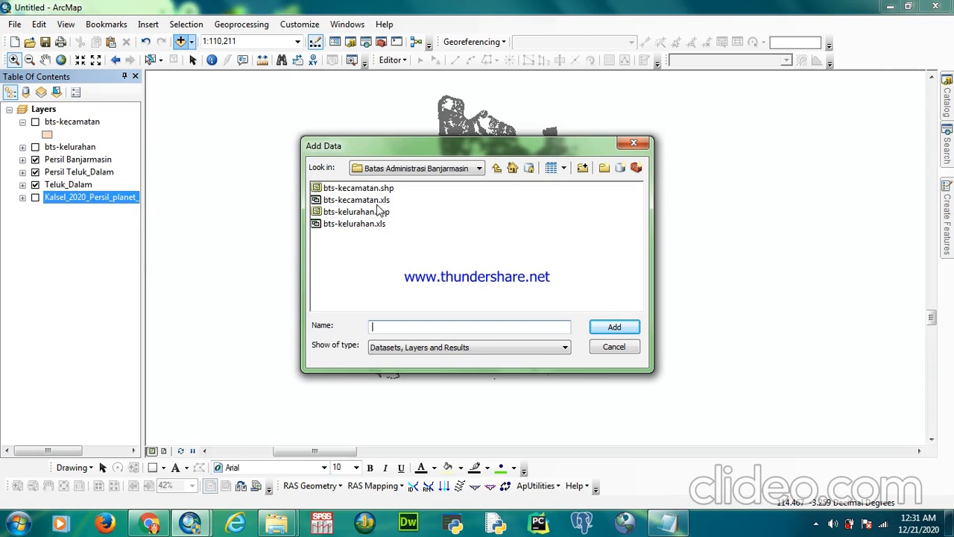
{"action": "left_click", "coordinate": [357, 214]}
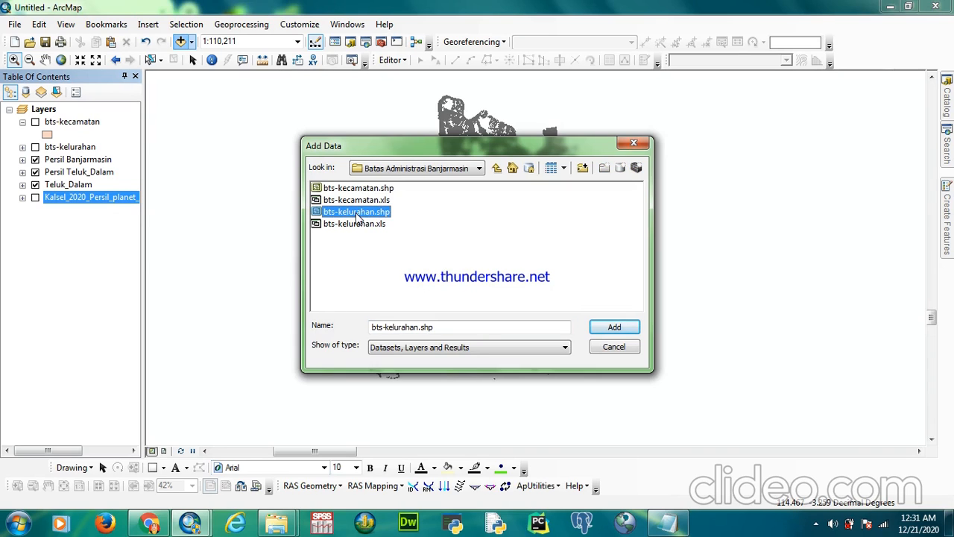
{"action": "left_click", "coordinate": [633, 144]}
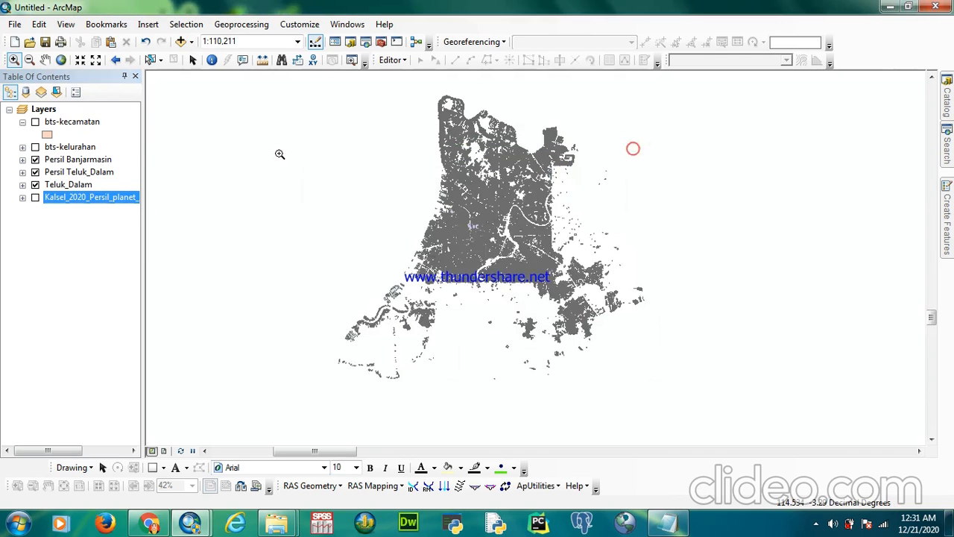
{"action": "left_click", "coordinate": [35, 147]}
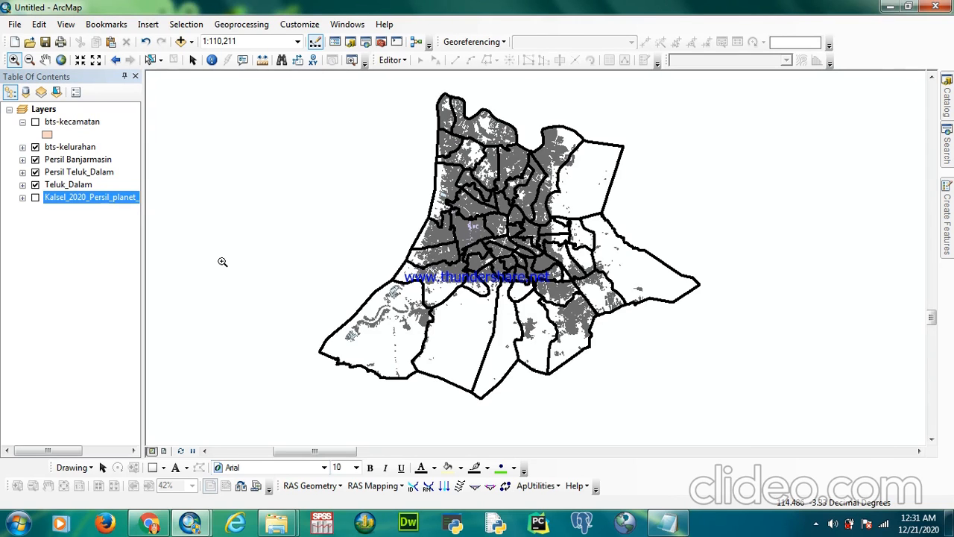
Step: Check the Notepad outline briefly and open the attribute table of the bts-kelurahan layer
{"action": "left_click", "coordinate": [675, 524]}
{"action": "left_click", "coordinate": [674, 524]}
{"action": "left_click", "coordinate": [78, 147]}
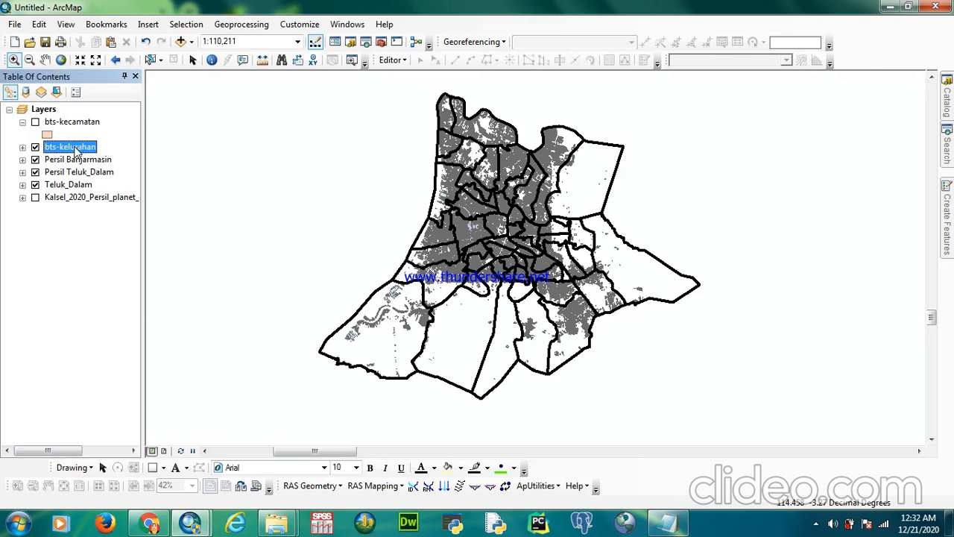
{"action": "right_click", "coordinate": [74, 149]}
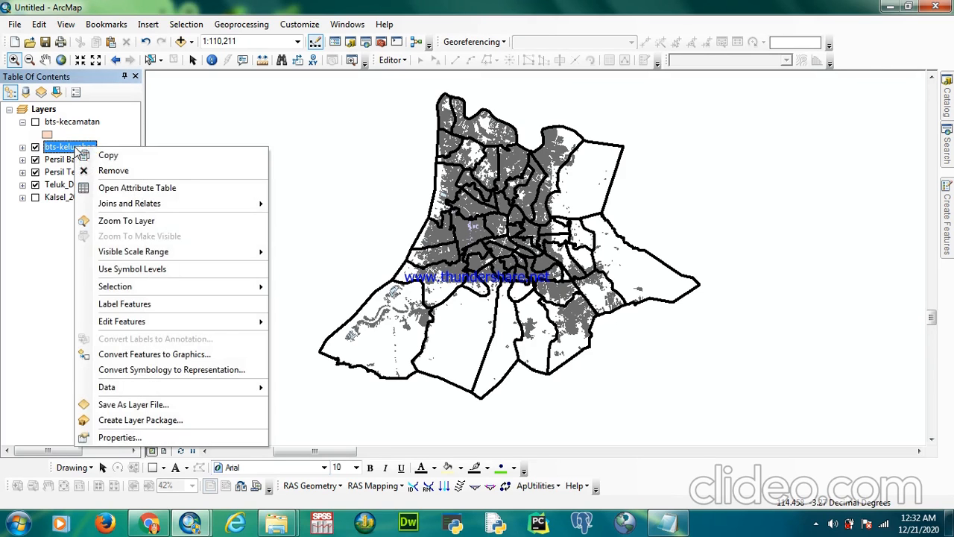
{"action": "left_click", "coordinate": [119, 185]}
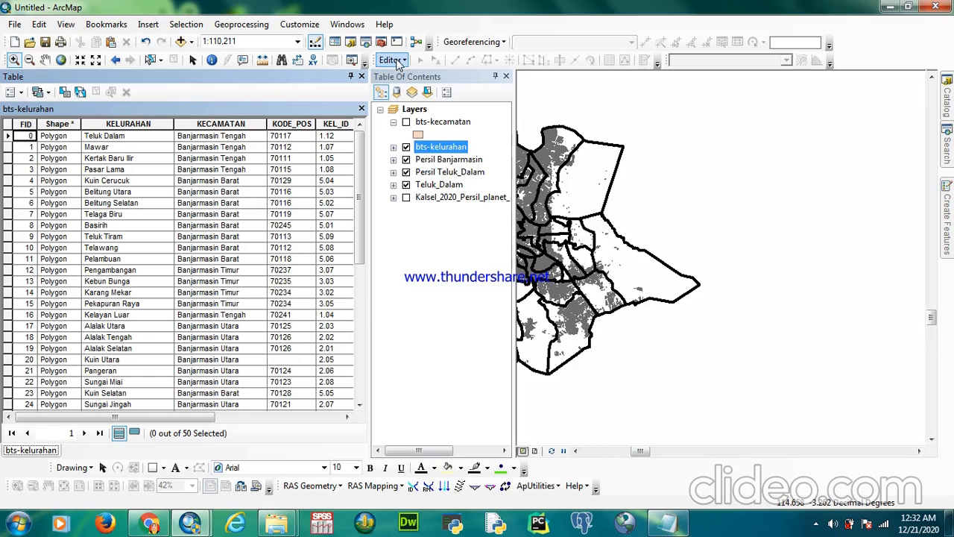
Step: Start an edit session on the bts-kelurahan layer, continuing past the spatial reference warnings
{"action": "left_click", "coordinate": [394, 60]}
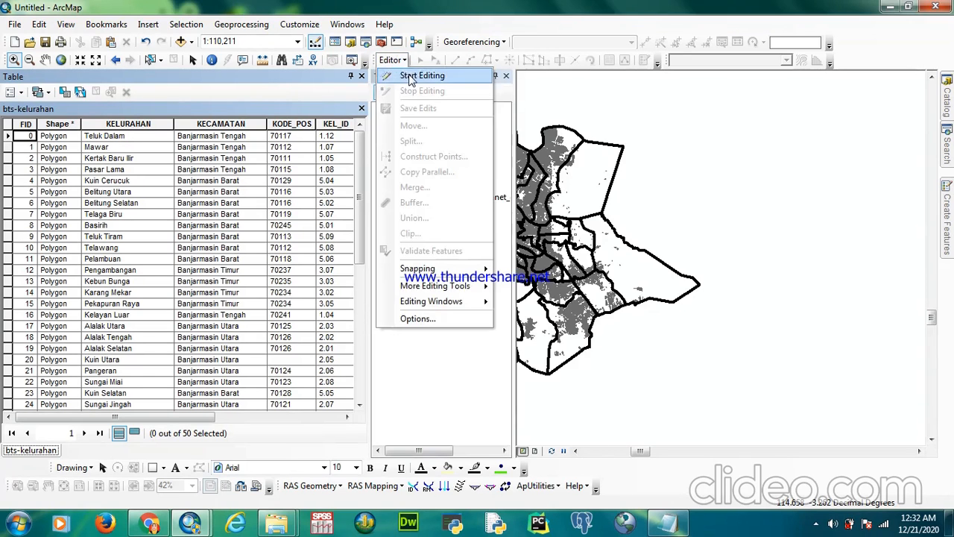
{"action": "left_click", "coordinate": [413, 77]}
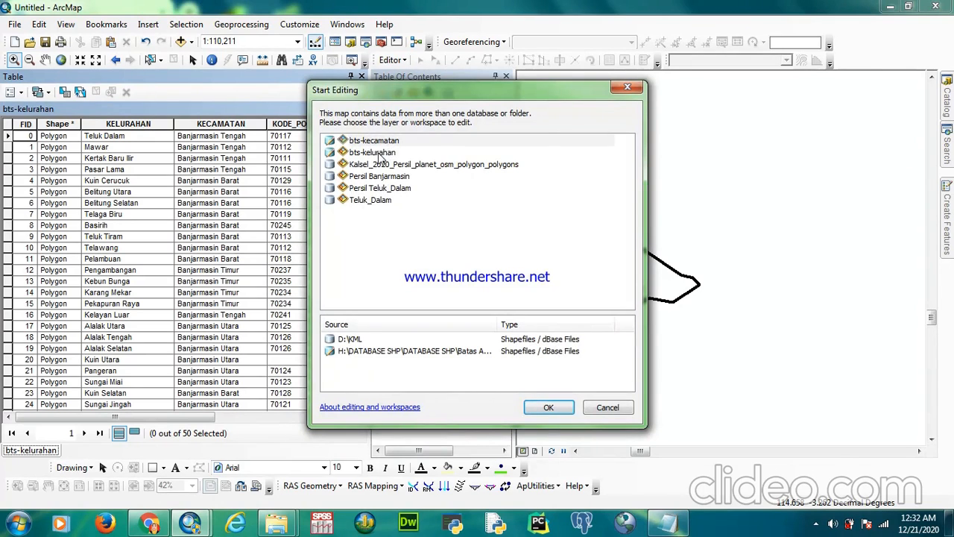
{"action": "left_click", "coordinate": [378, 153]}
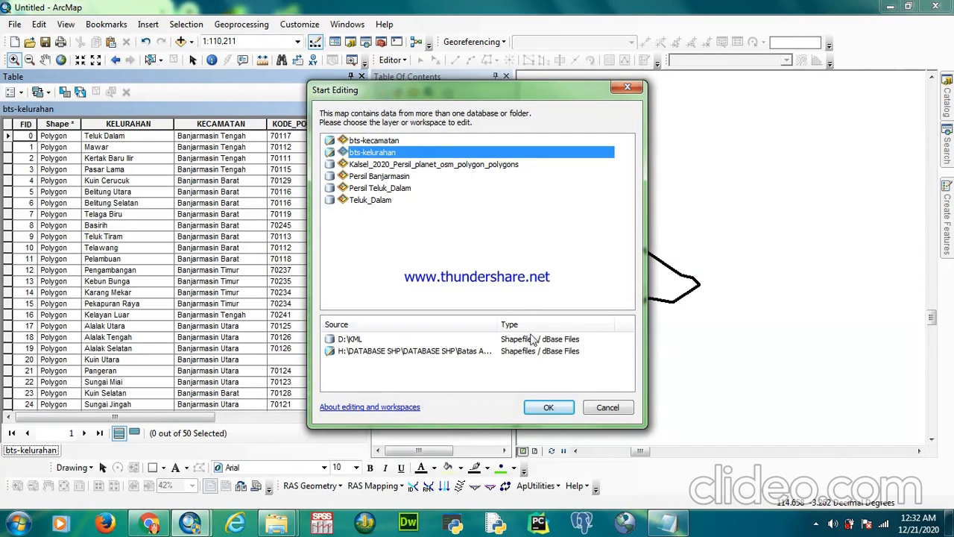
{"action": "left_click", "coordinate": [548, 407]}
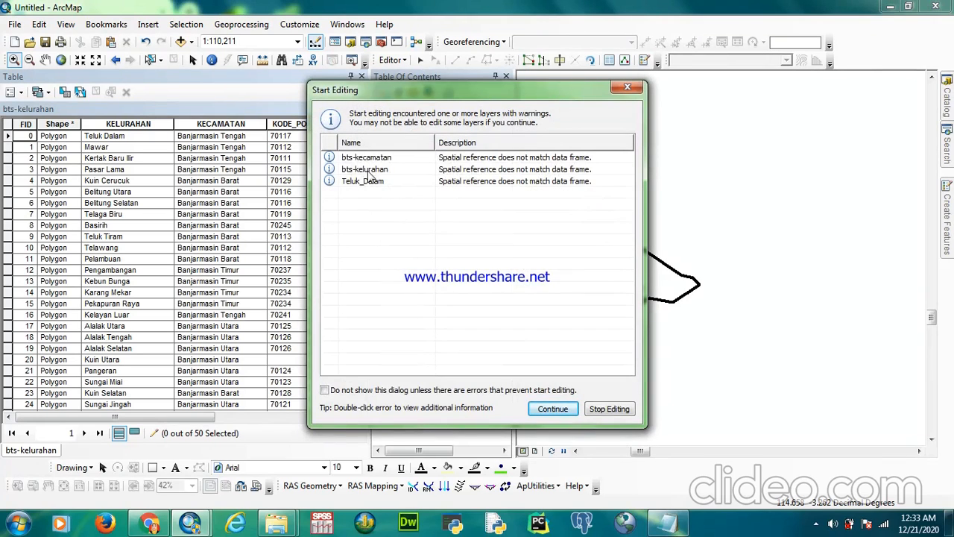
{"action": "left_click", "coordinate": [358, 173]}
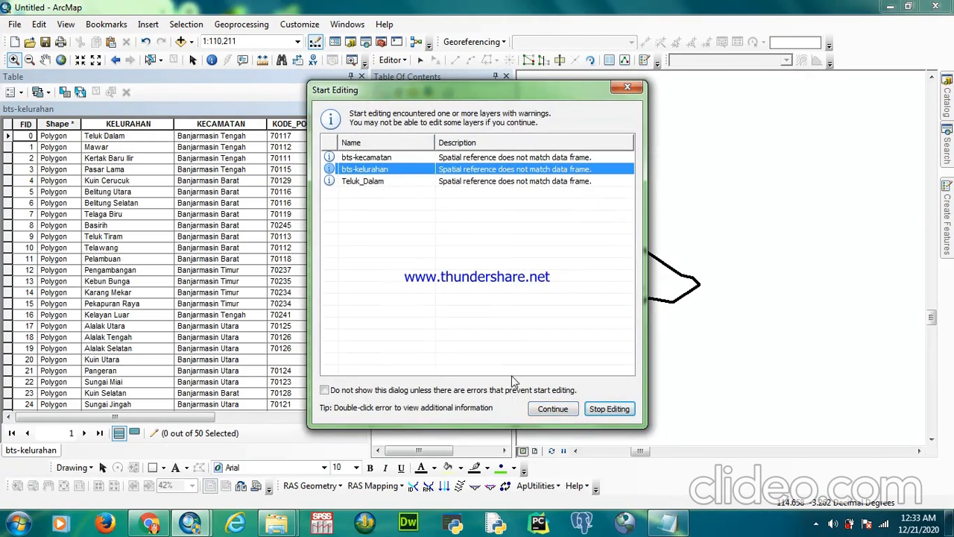
{"action": "left_click", "coordinate": [553, 410]}
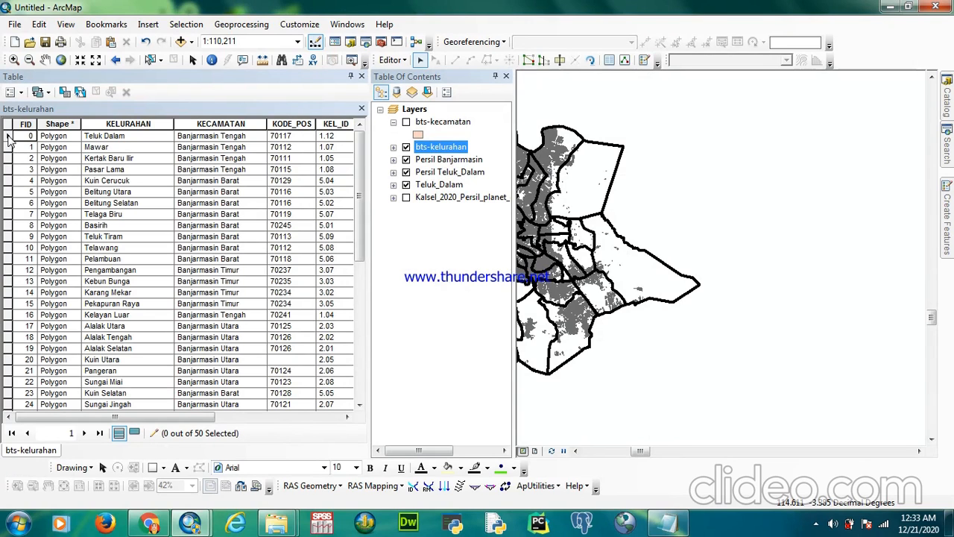
Step: Try exporting the selected Teluk Dalam record of bts-kelurahan to Export_Output.shp in the KML folder, and close the attribute table
{"action": "left_click", "coordinate": [8, 138]}
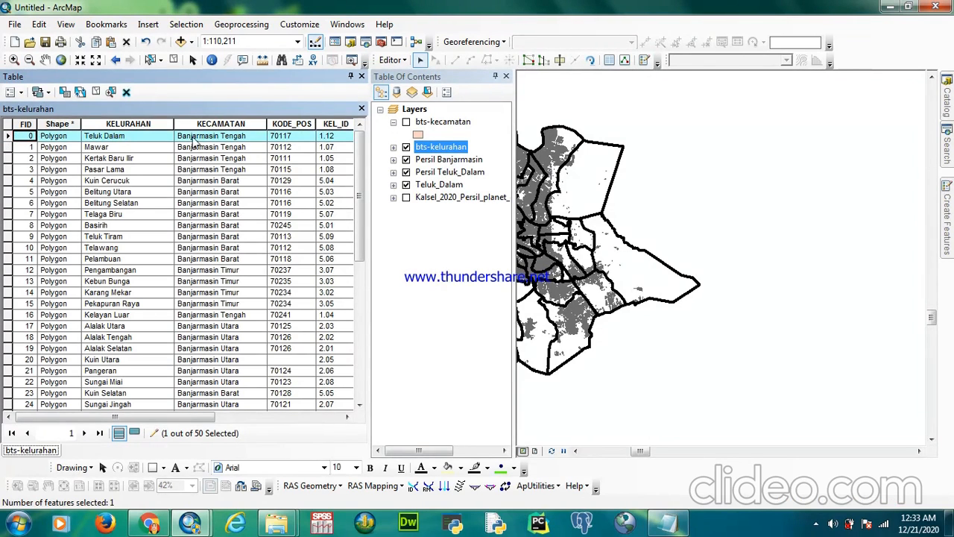
{"action": "right_click", "coordinate": [429, 150]}
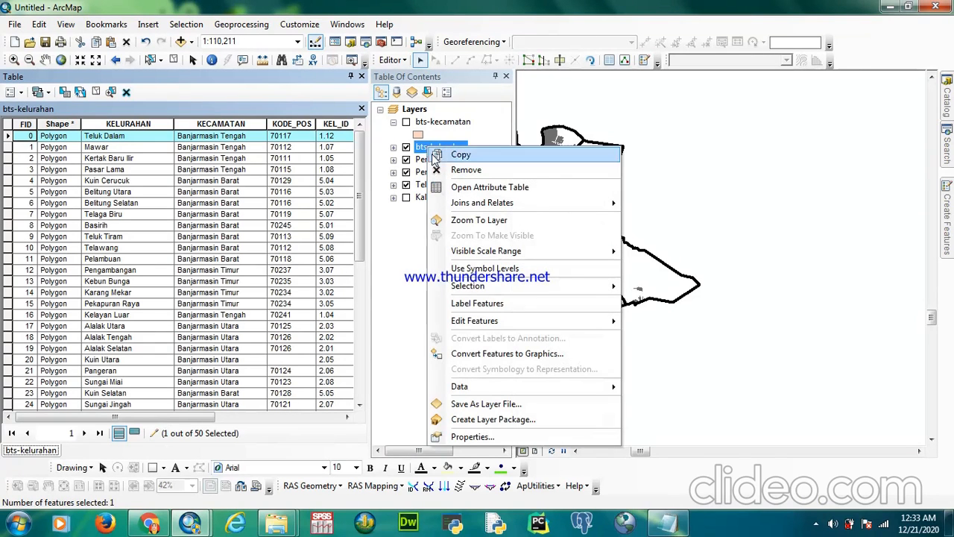
{"action": "mouse_move", "coordinate": [479, 393]}
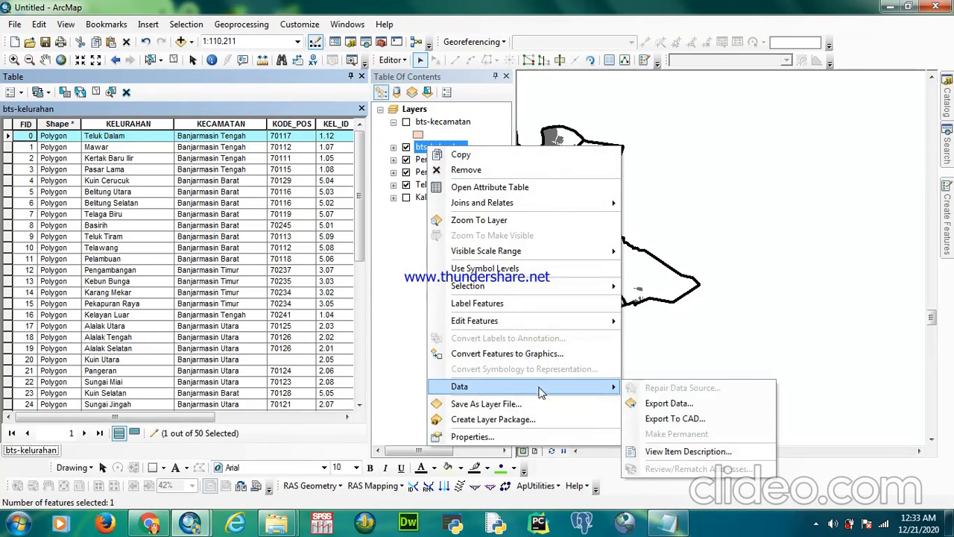
{"action": "left_click", "coordinate": [663, 403]}
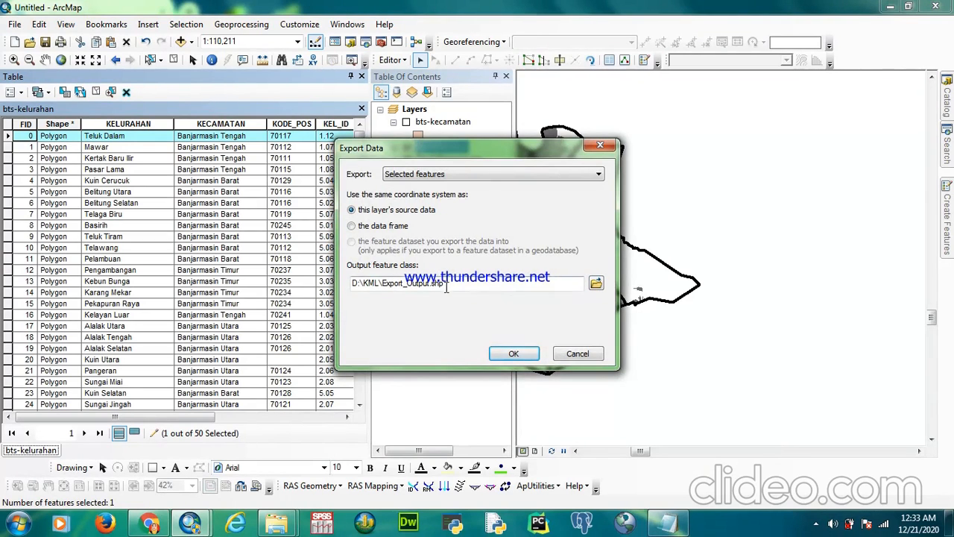
{"action": "left_click", "coordinate": [595, 283]}
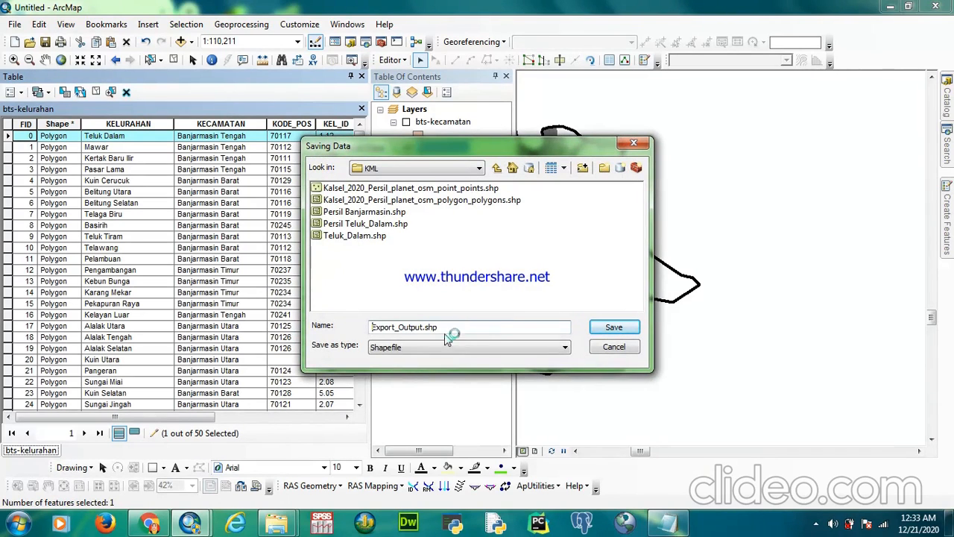
{"action": "left_click", "coordinate": [610, 328]}
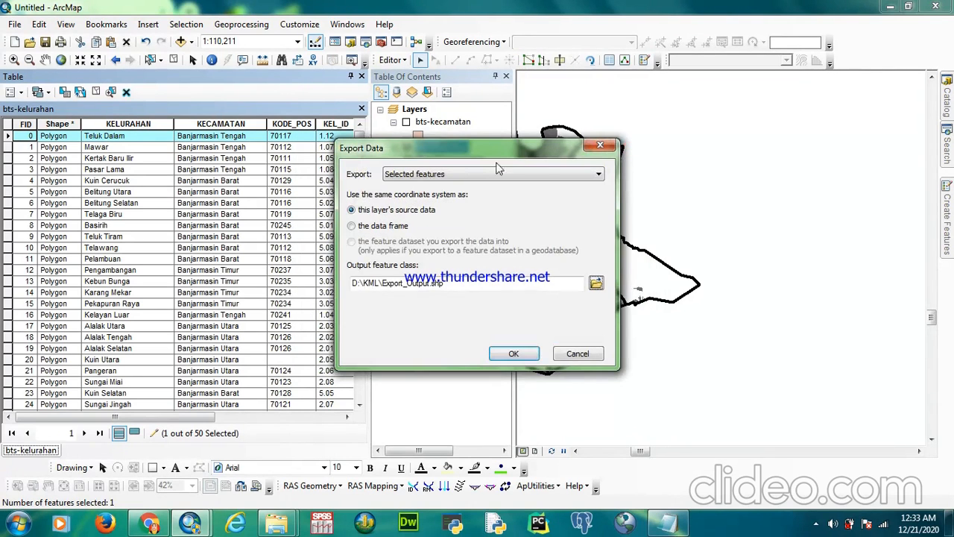
{"action": "left_click", "coordinate": [601, 145]}
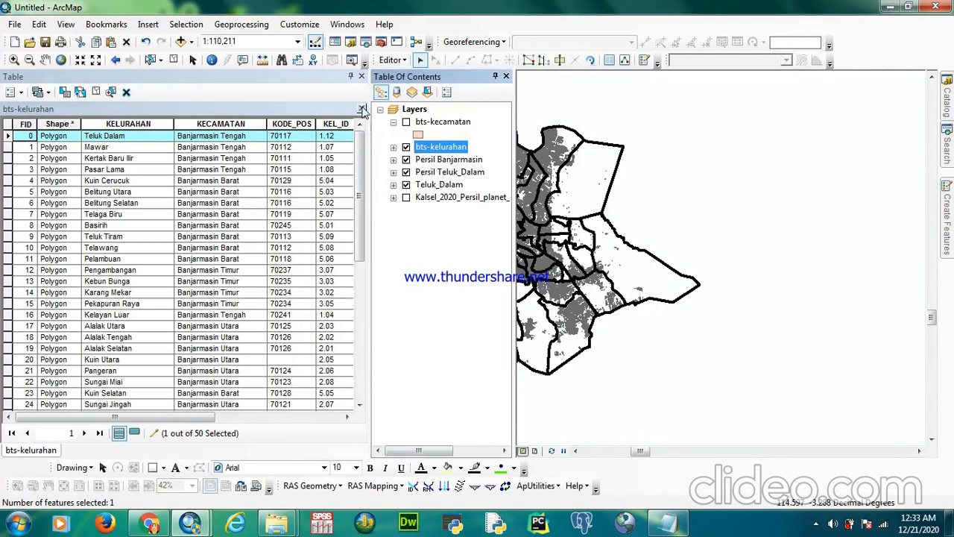
{"action": "left_click", "coordinate": [360, 110]}
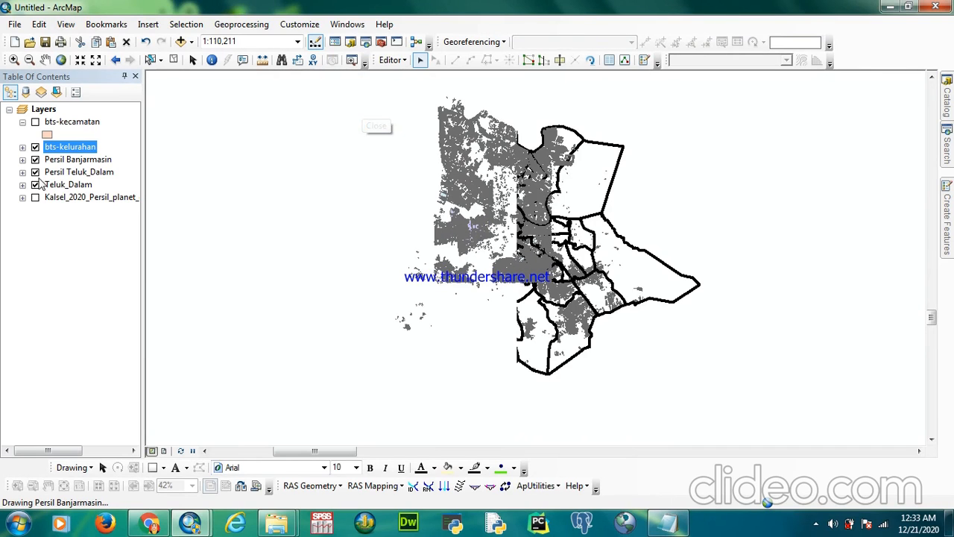
Step: Hide the bts-kelurahan and Persil Teluk_Dalam layers and move Teluk_Dalam above Persil Banjarmasin in the layer order
{"action": "left_click", "coordinate": [35, 147]}
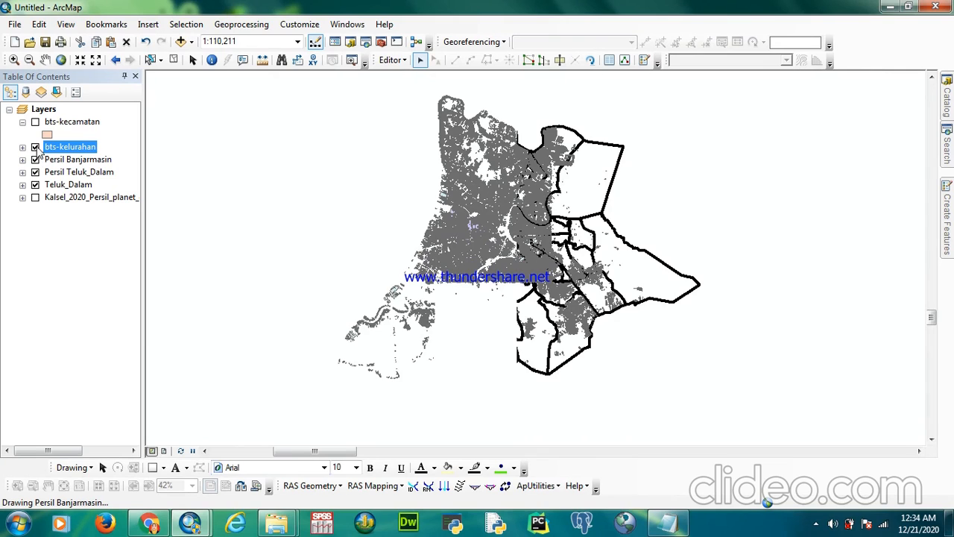
{"action": "left_click", "coordinate": [35, 184]}
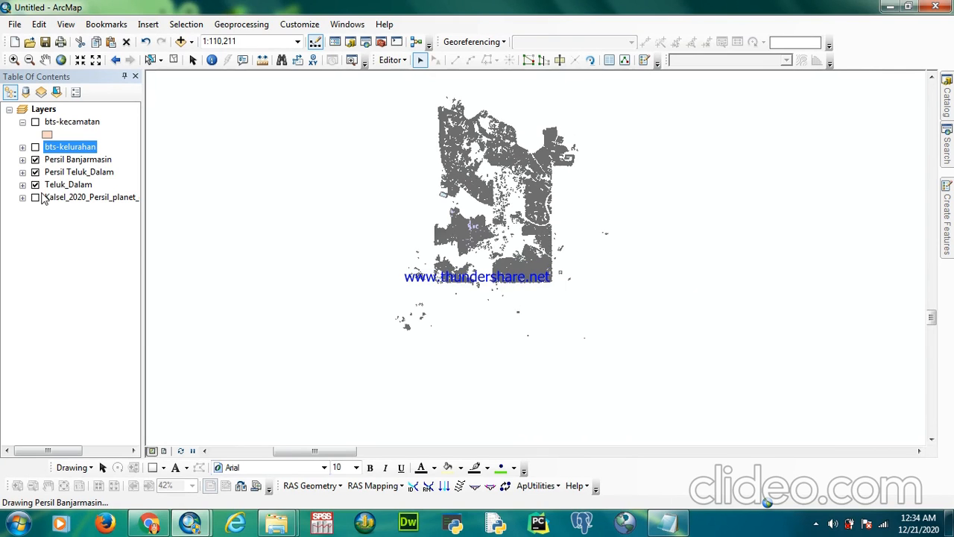
{"action": "left_click", "coordinate": [35, 184]}
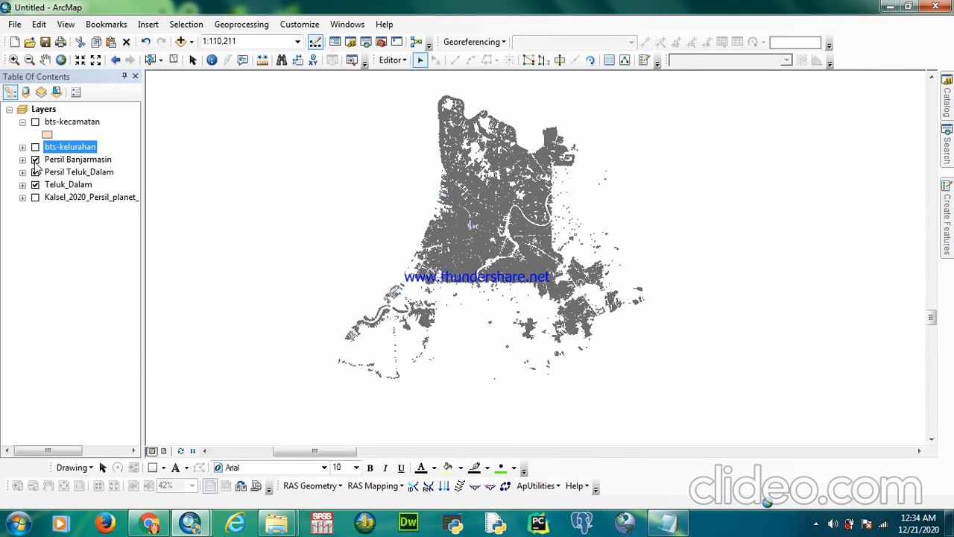
{"action": "left_click", "coordinate": [35, 184]}
{"action": "left_click", "coordinate": [36, 184]}
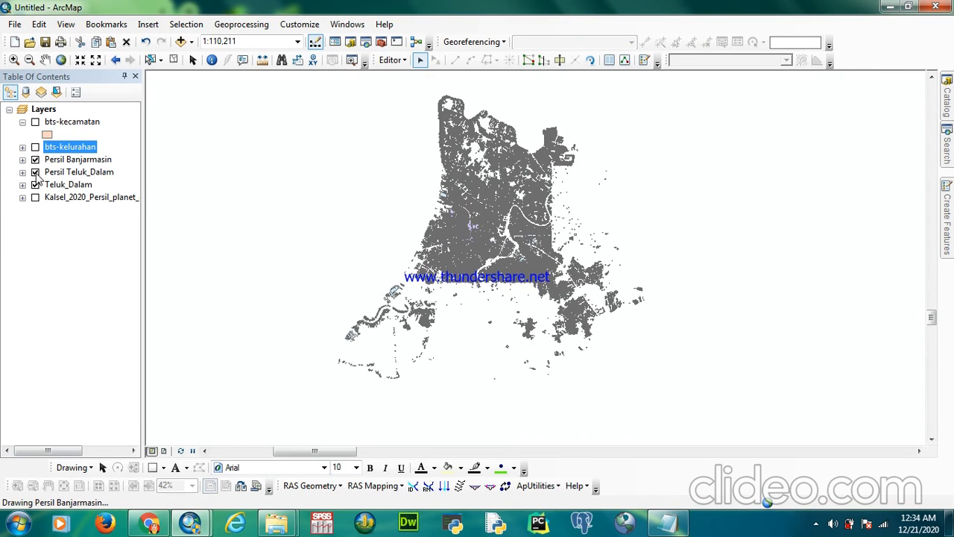
{"action": "left_click", "coordinate": [35, 171]}
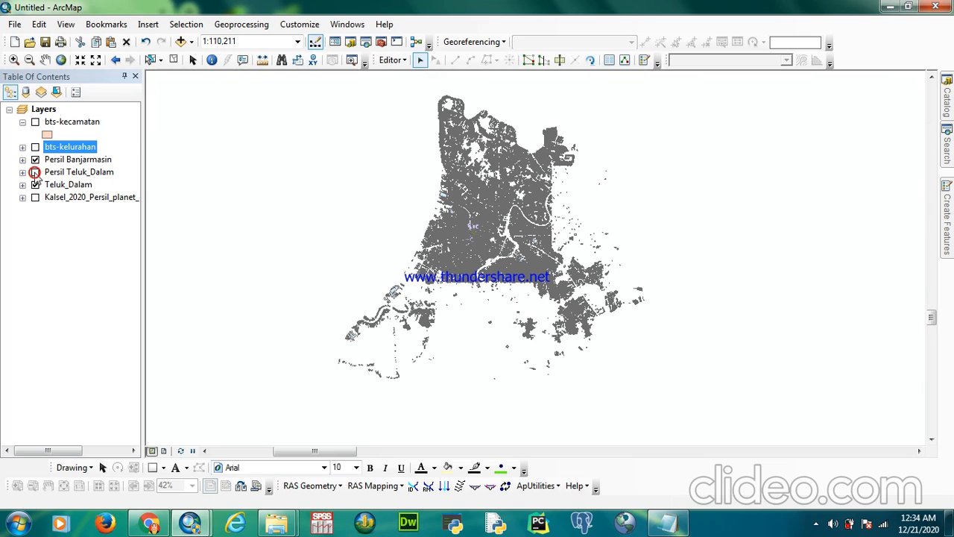
{"action": "left_click", "coordinate": [72, 184]}
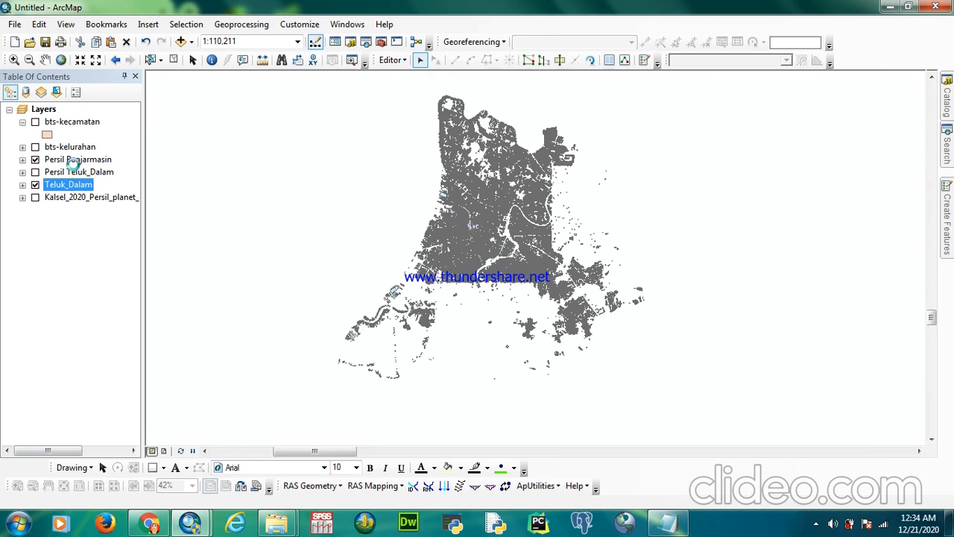
{"action": "left_click_drag", "start_coordinate": [73, 164], "coordinate": [73, 161]}
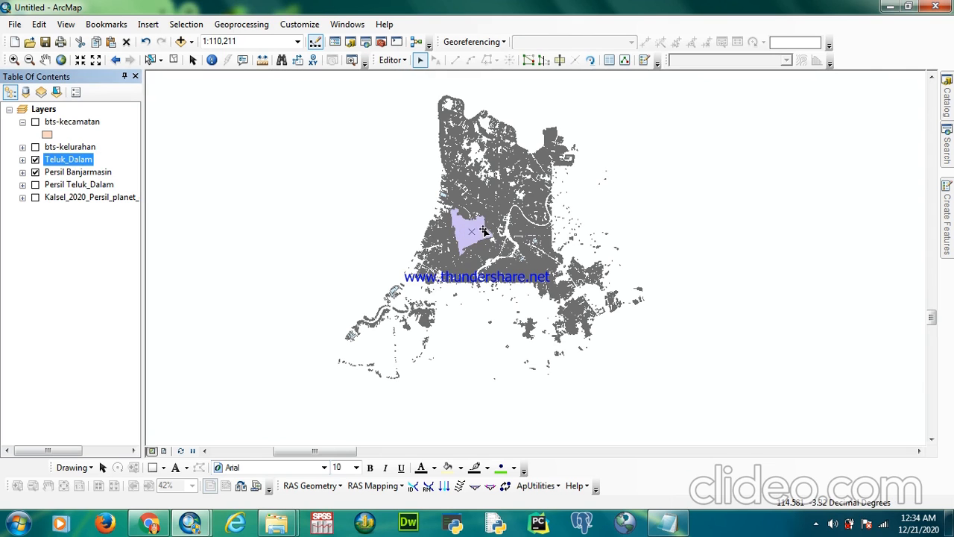
Step: Save the edits and stop the edit session
{"action": "left_click", "coordinate": [391, 61]}
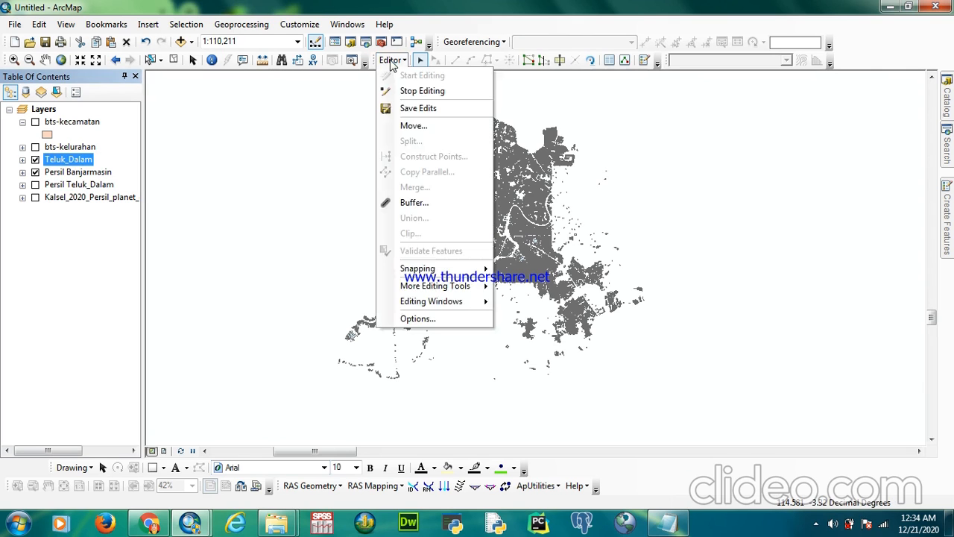
{"action": "left_click", "coordinate": [391, 60]}
{"action": "left_click", "coordinate": [392, 60]}
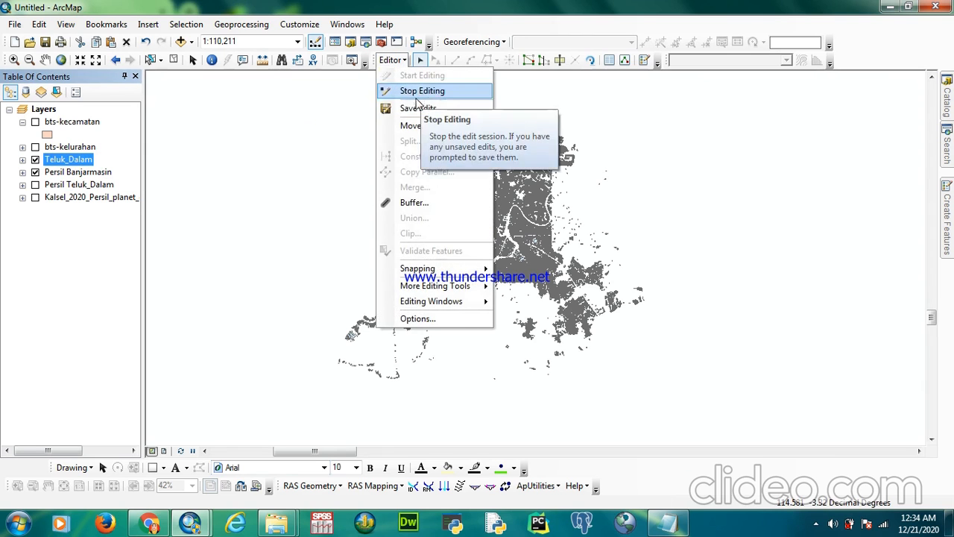
{"action": "left_click", "coordinate": [418, 109]}
{"action": "left_click", "coordinate": [391, 61]}
{"action": "left_click", "coordinate": [407, 92]}
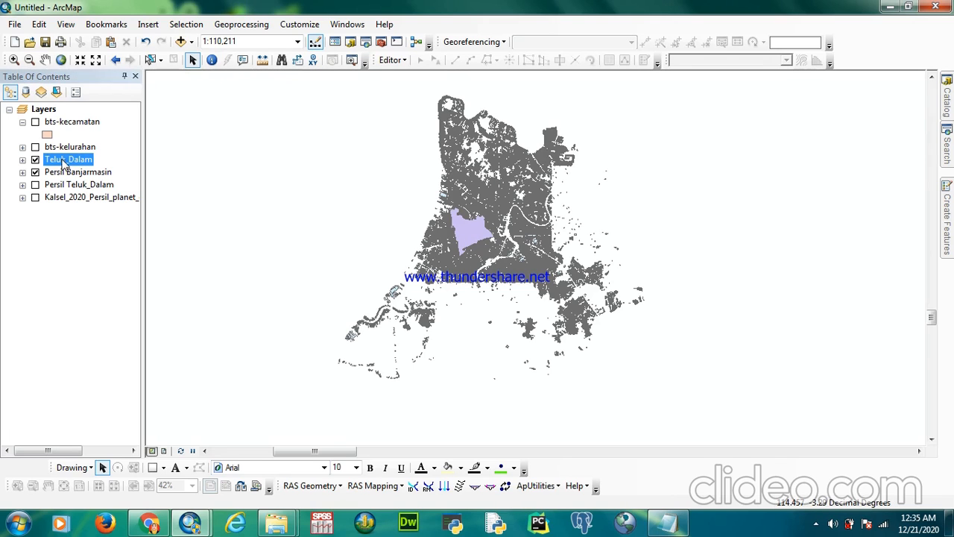
Step: Give the Teluk_Dalam layer symbol a black outline with a width of 3
{"action": "left_click", "coordinate": [22, 159]}
{"action": "left_click", "coordinate": [46, 172]}
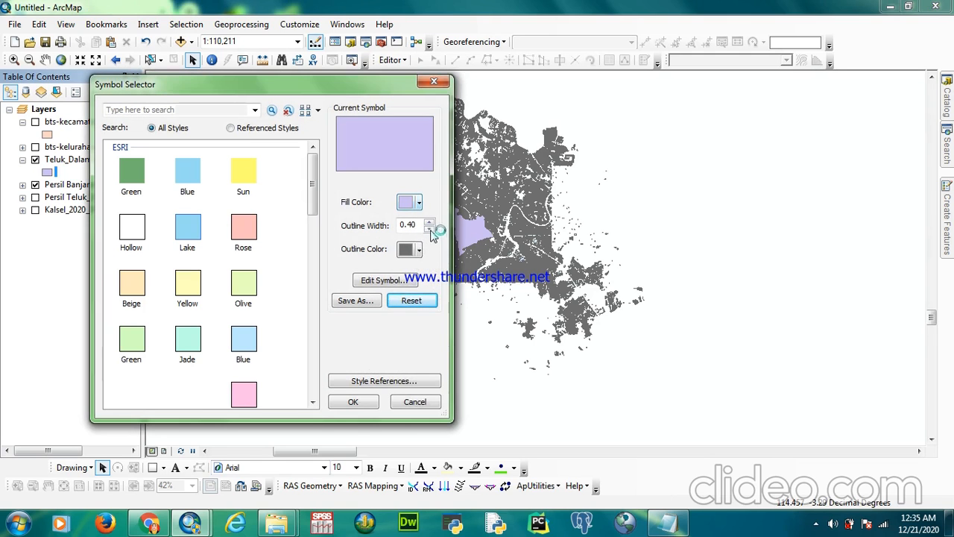
{"action": "left_click", "coordinate": [421, 250]}
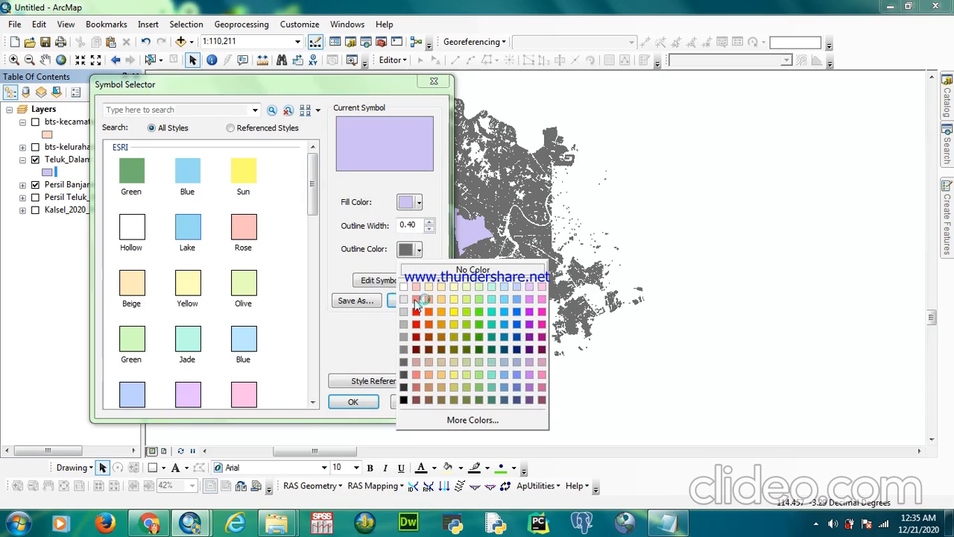
{"action": "left_click", "coordinate": [403, 388]}
{"action": "left_click", "coordinate": [430, 223]}
{"action": "left_click", "coordinate": [431, 223]}
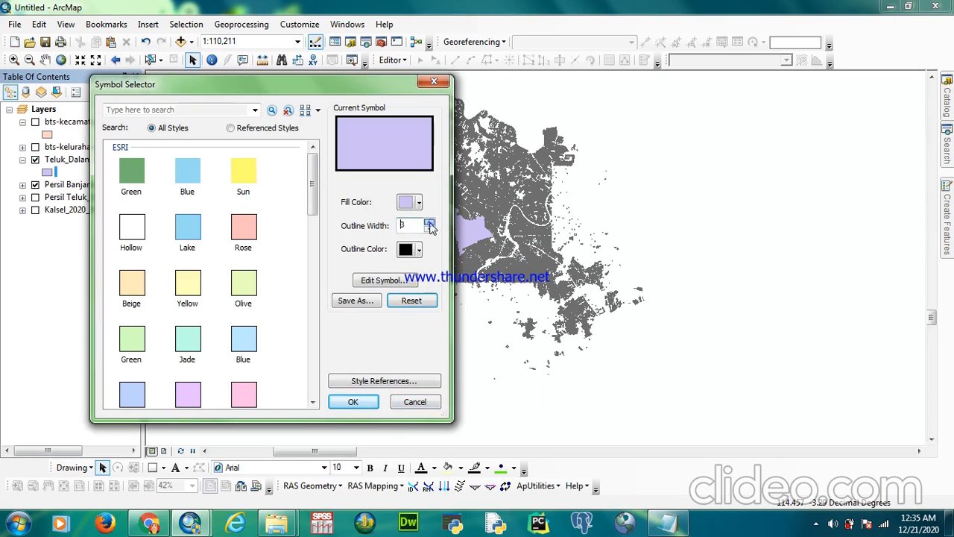
{"action": "left_click", "coordinate": [354, 402]}
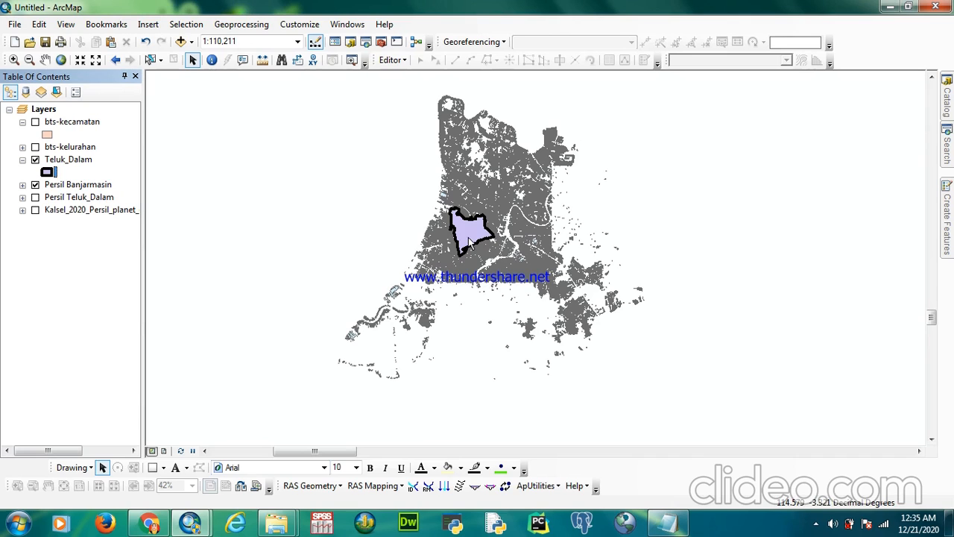
Step: Set up a Clip with Persil Banjarmasin as input features and Teluk_Dalam as clip features, and close it without running
{"action": "left_click", "coordinate": [243, 25]}
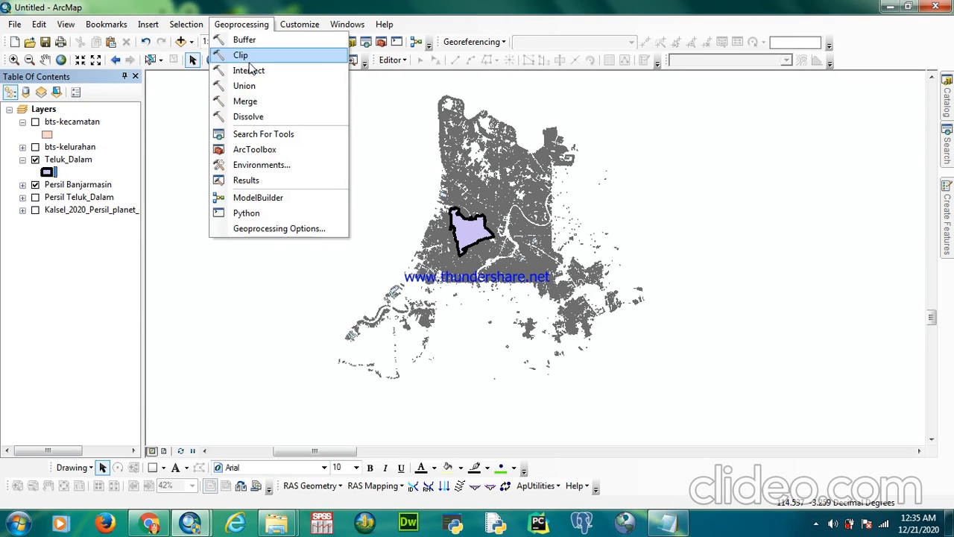
{"action": "left_click", "coordinate": [241, 56]}
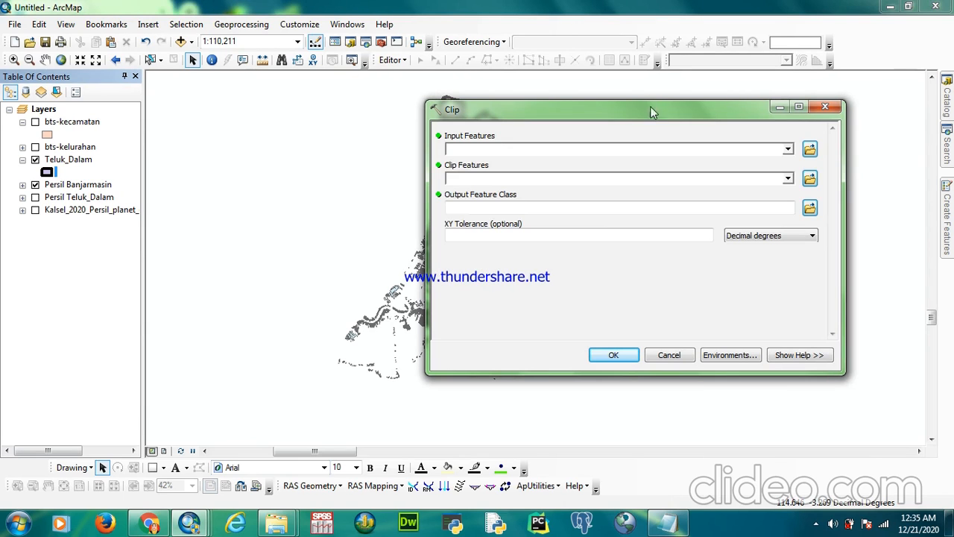
{"action": "left_click", "coordinate": [788, 151]}
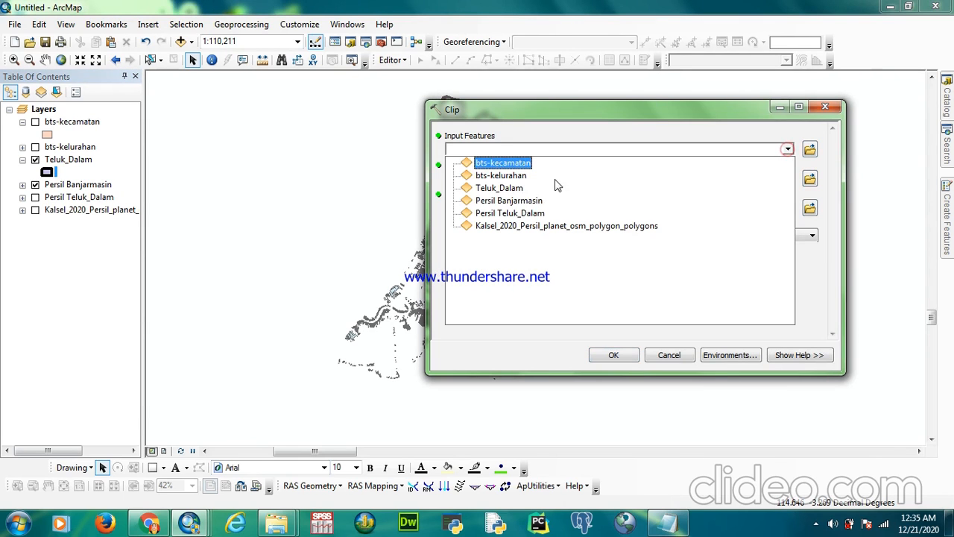
{"action": "left_click", "coordinate": [522, 202]}
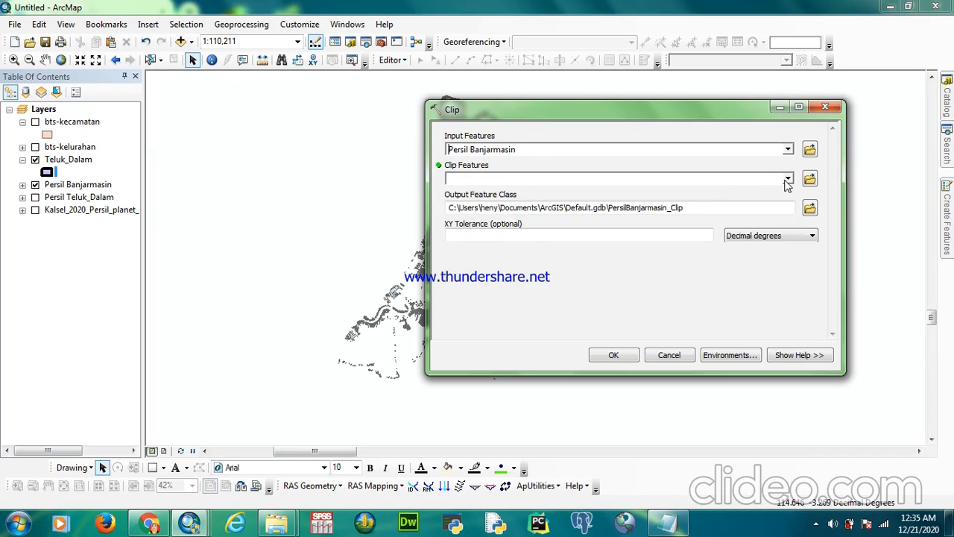
{"action": "left_click", "coordinate": [787, 180]}
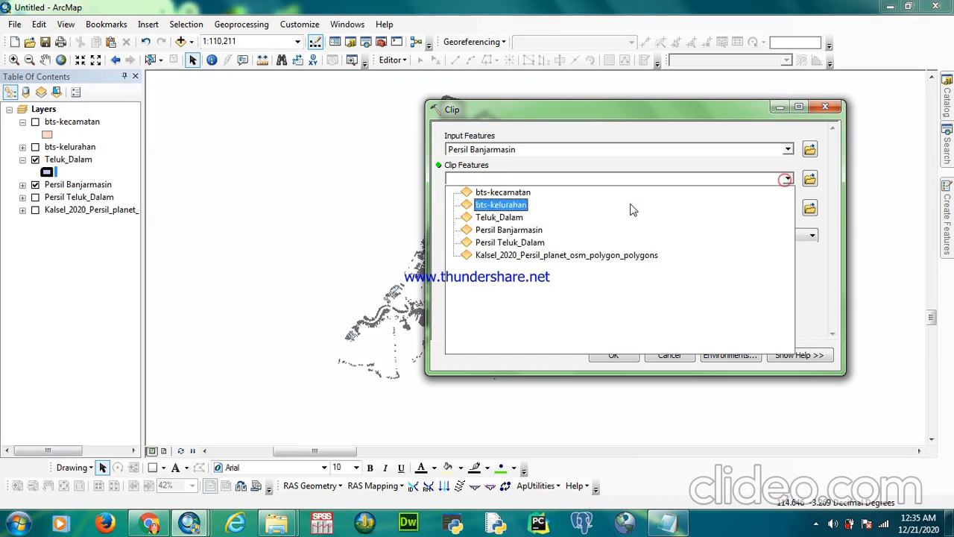
{"action": "left_click", "coordinate": [511, 219]}
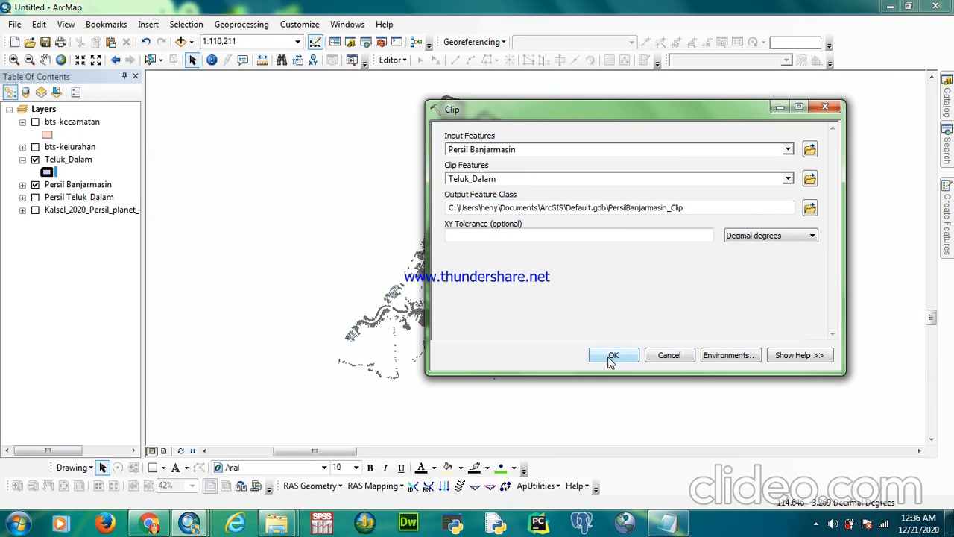
{"action": "left_click", "coordinate": [826, 107]}
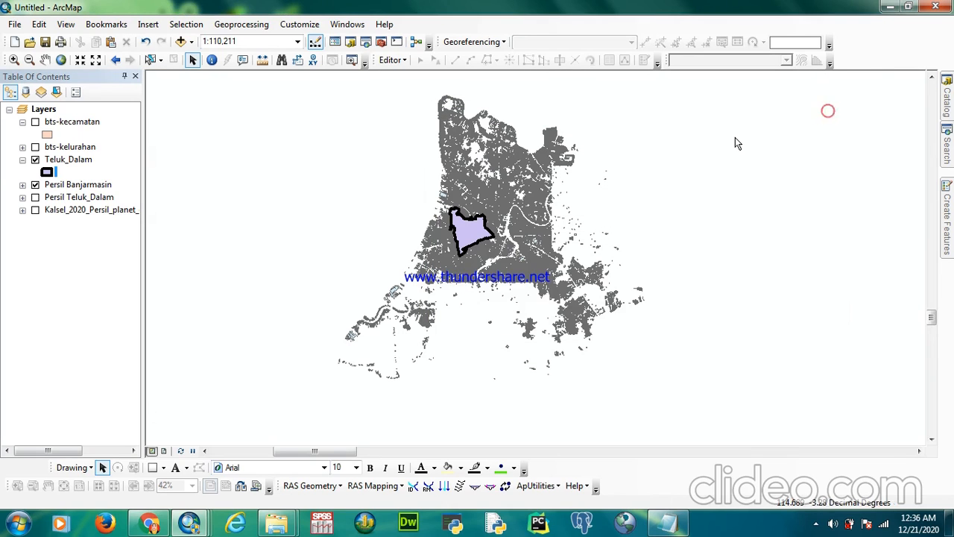
Step: Hide the Persil Banjarmasin layer, show Persil Teluk_Dalam and move it above Teluk_Dalam in the layer order
{"action": "left_click", "coordinate": [35, 184]}
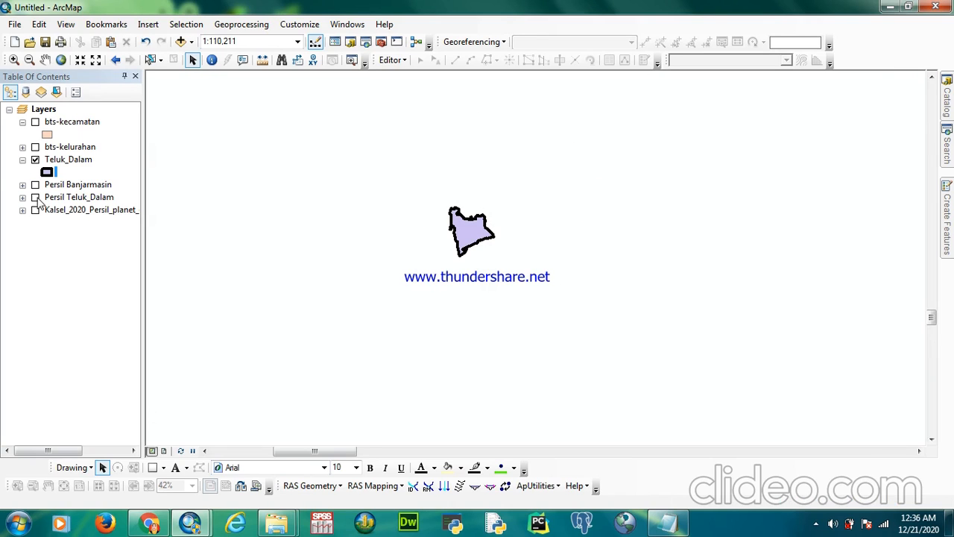
{"action": "left_click", "coordinate": [35, 197]}
{"action": "left_click", "coordinate": [69, 196]}
{"action": "left_click_drag", "start_coordinate": [69, 159], "coordinate": [70, 155]}
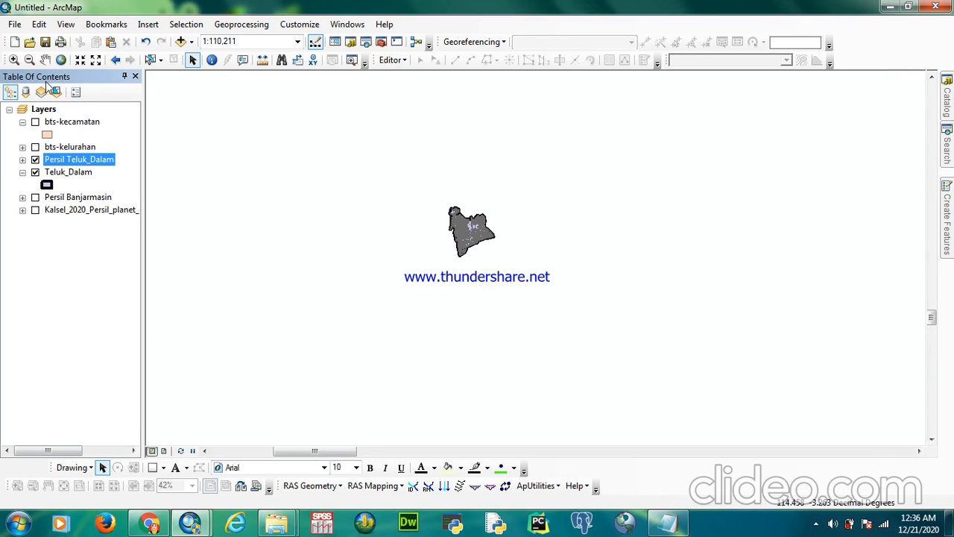
Step: Give the Teluk_Dalam layer the Hollow symbol with a thicker black outline
{"action": "left_click", "coordinate": [13, 60]}
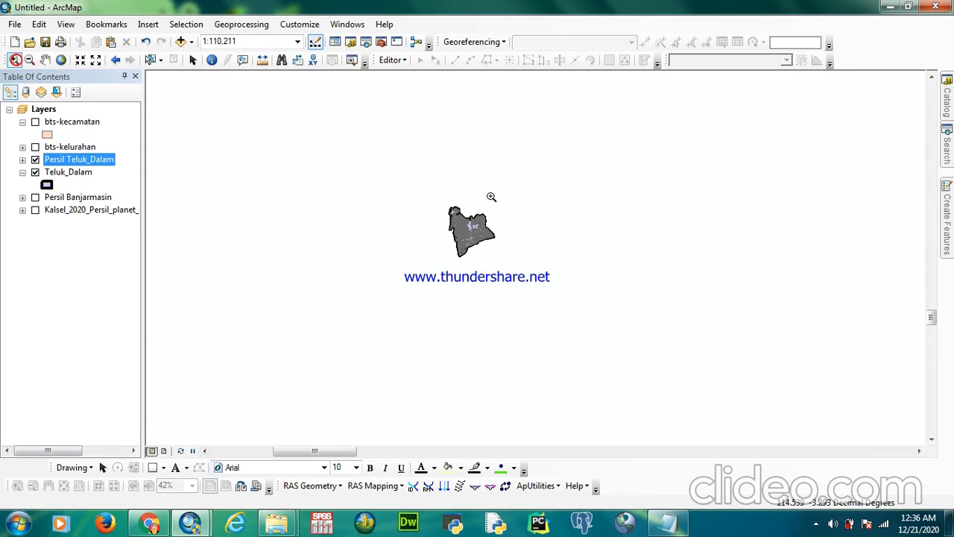
{"action": "left_click_drag", "start_coordinate": [413, 196], "coordinate": [539, 284]}
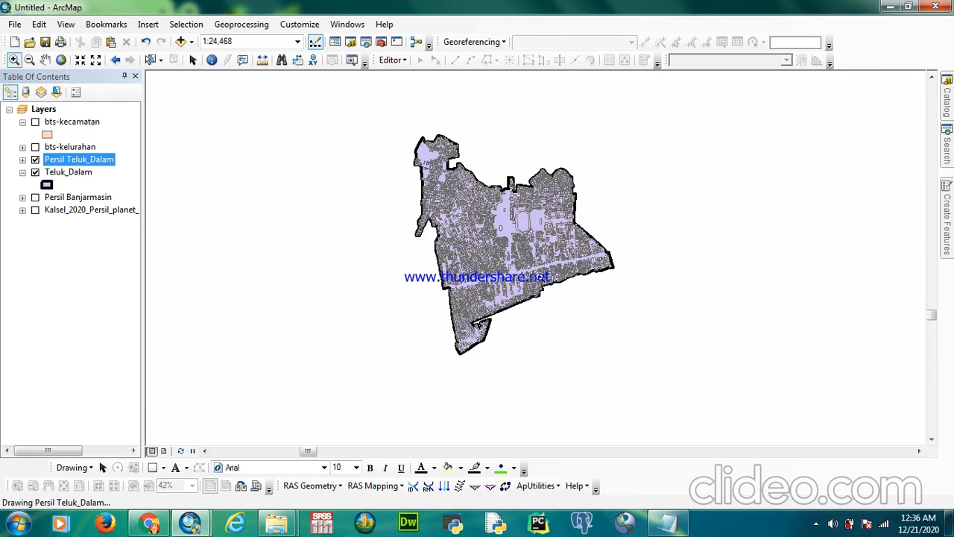
{"action": "left_click", "coordinate": [399, 128]}
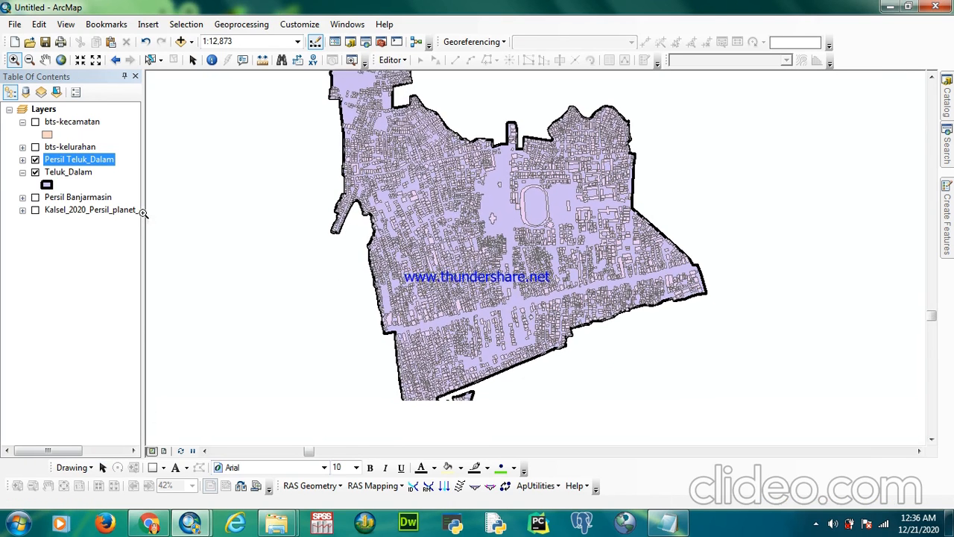
{"action": "left_click", "coordinate": [47, 186]}
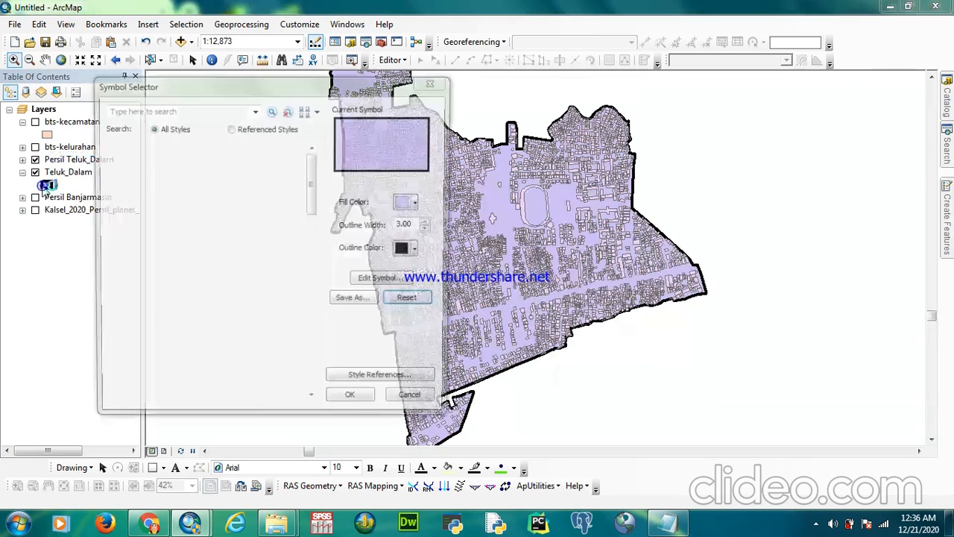
{"action": "left_click", "coordinate": [133, 233]}
{"action": "double_click", "coordinate": [133, 233]}
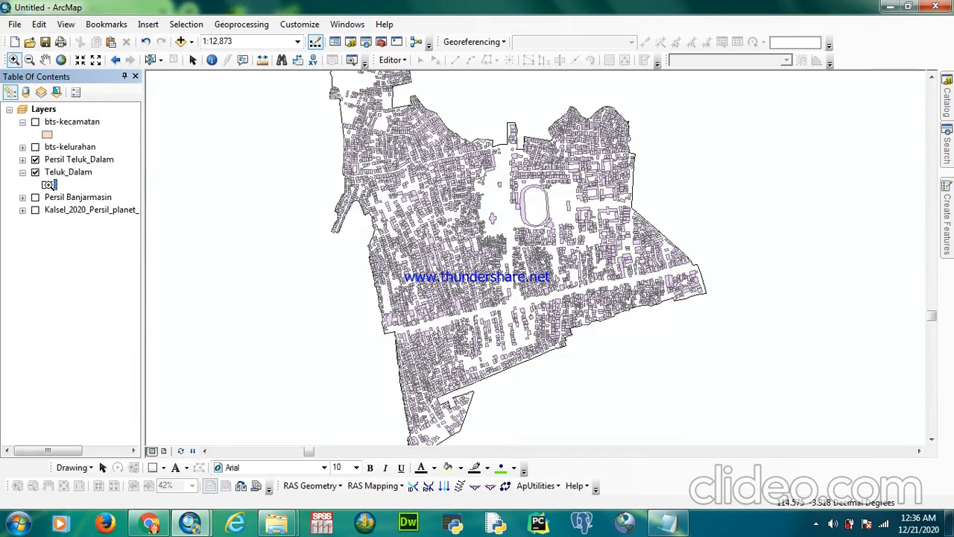
{"action": "left_click", "coordinate": [48, 185]}
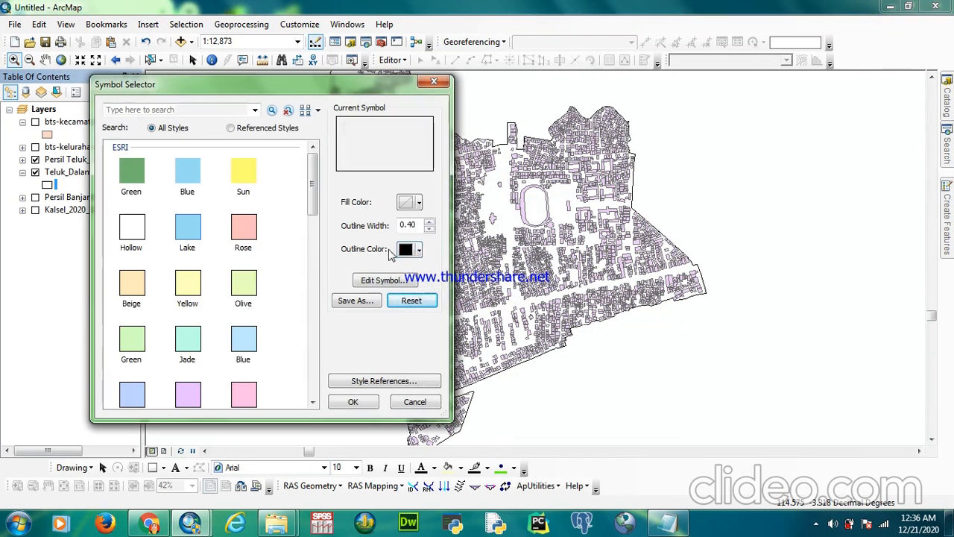
{"action": "left_click", "coordinate": [430, 226]}
{"action": "left_click", "coordinate": [428, 222]}
{"action": "left_click", "coordinate": [362, 401]}
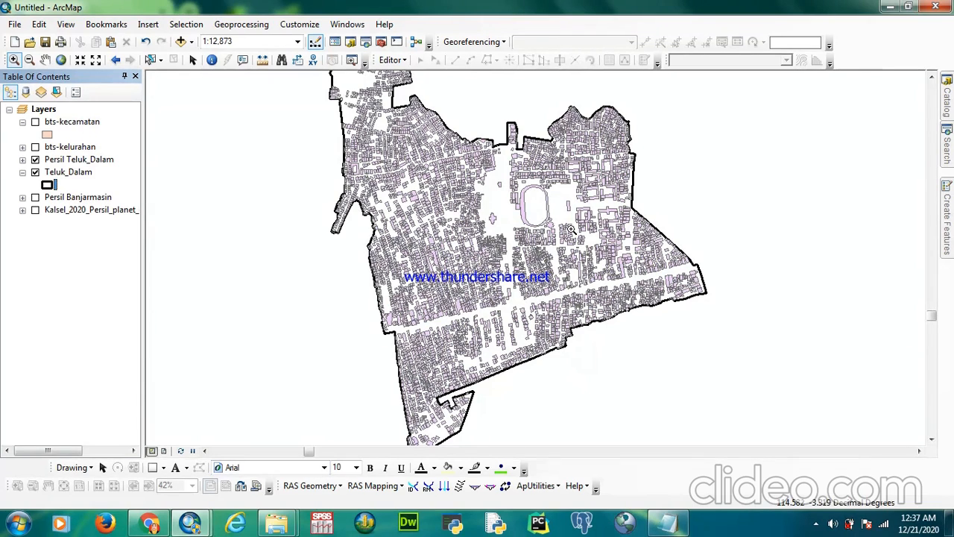
Step: Switch to the BHUMI.atrbpn map in Chrome and arrange its window side by side with the ArcMap window for comparison
{"action": "left_click", "coordinate": [153, 523]}
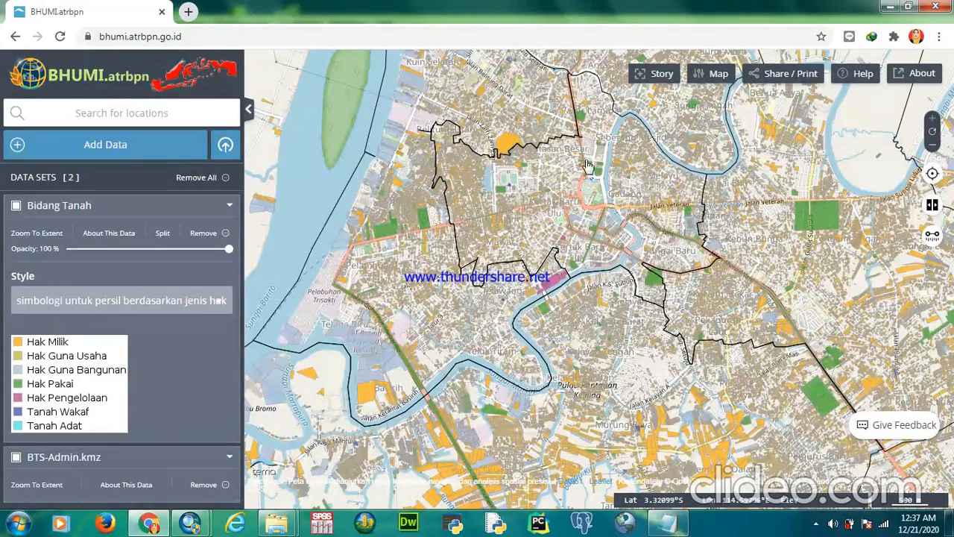
{"action": "left_click", "coordinate": [908, 6]}
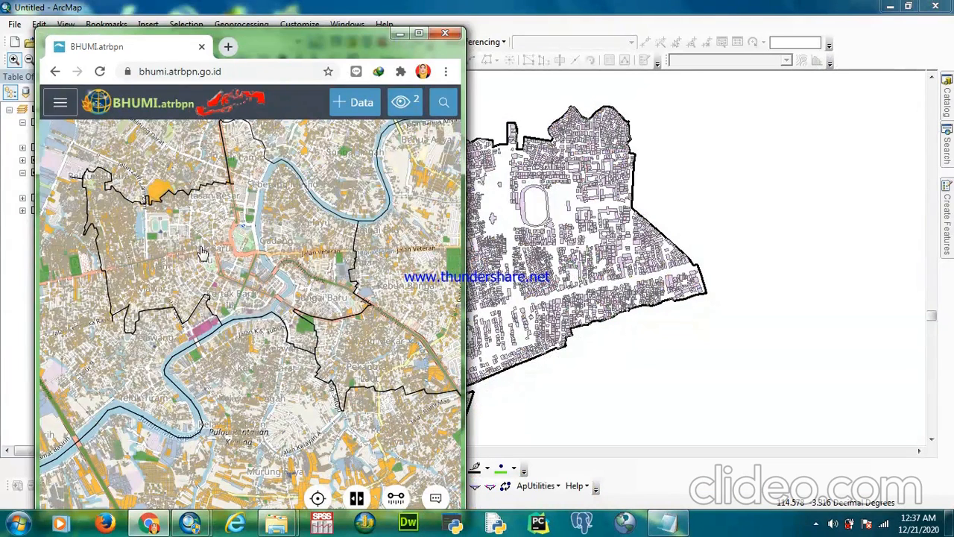
{"action": "left_click", "coordinate": [599, 226]}
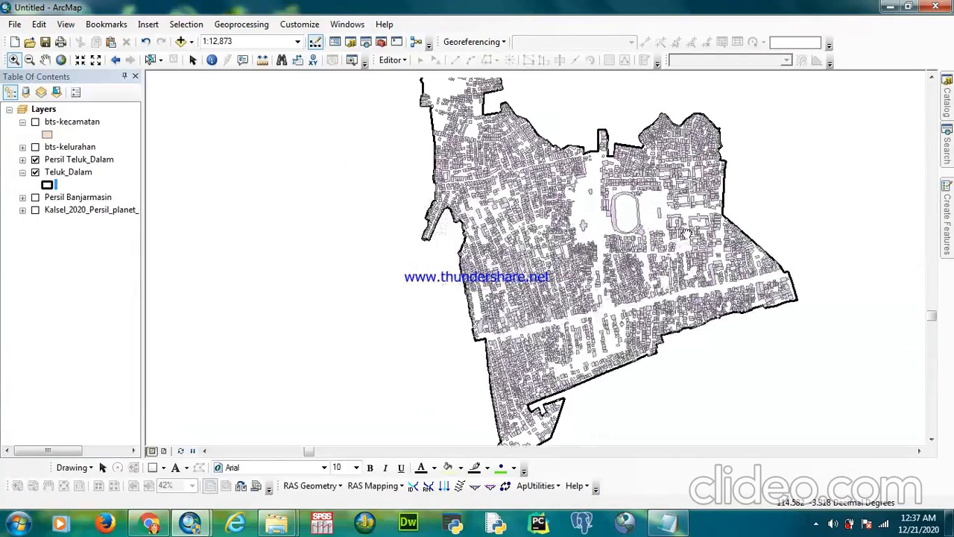
{"action": "scroll", "coordinate": [509, 174], "scroll_direction": "up", "scroll_amount": 1}
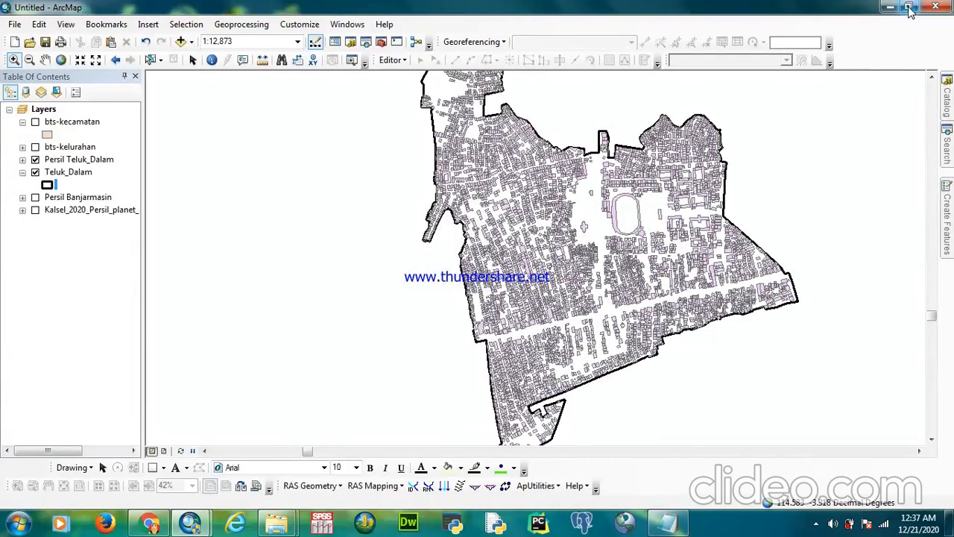
{"action": "left_click", "coordinate": [908, 7]}
{"action": "left_click_drag", "start_coordinate": [649, 53], "coordinate": [740, 55]}
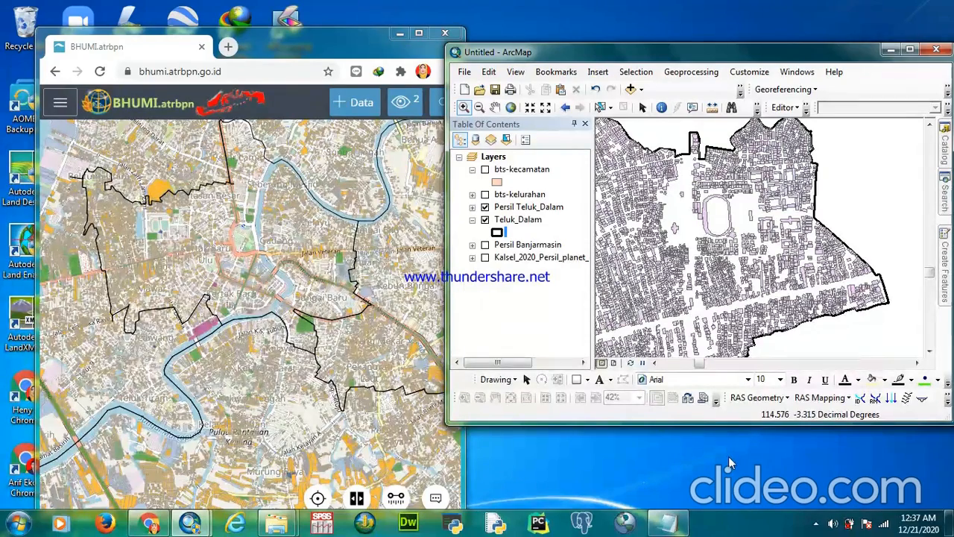
{"action": "left_click", "coordinate": [817, 524]}
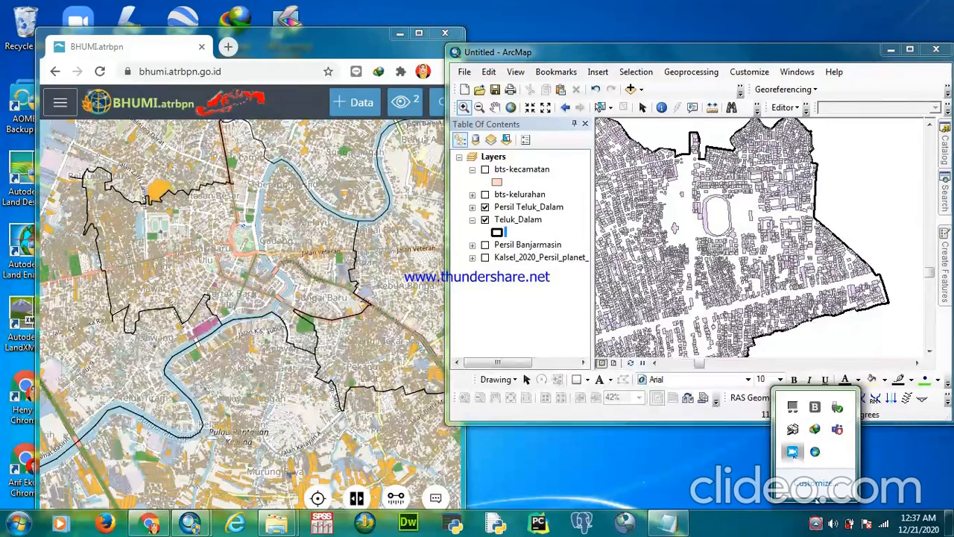